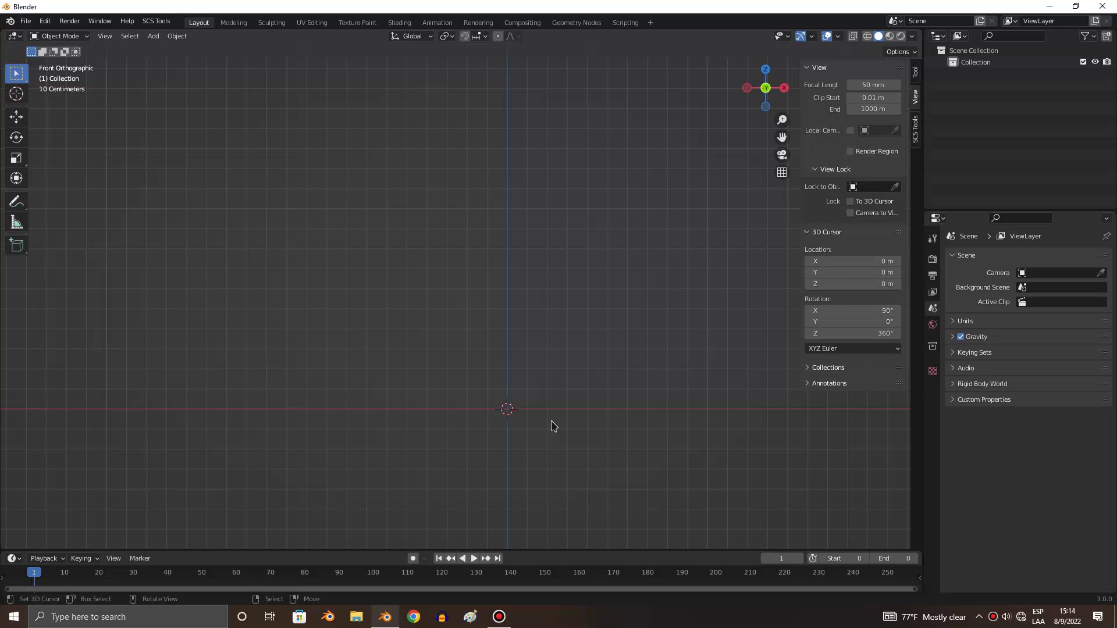
Step: Open the Edit menu from the empty front-orthographic scene
{"action": "left_click", "coordinate": [26, 21]}
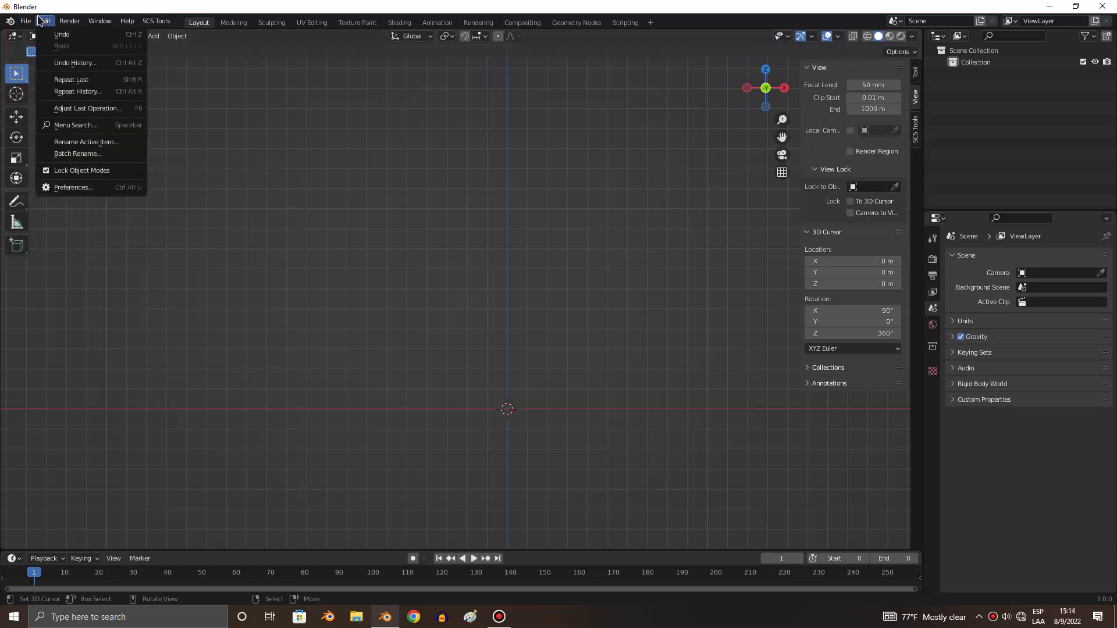
Step: Open Preferences, move its window aside, and scroll through the installed Add-ons list
{"action": "left_click", "coordinate": [74, 186]}
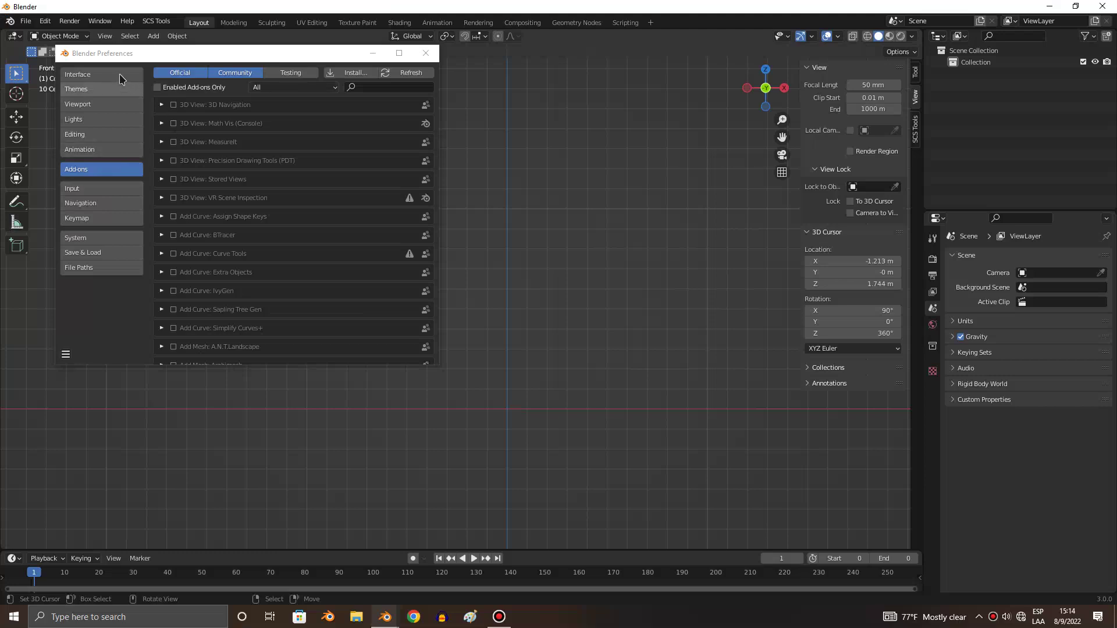
{"action": "left_click_drag", "start_coordinate": [111, 53], "coordinate": [171, 111]}
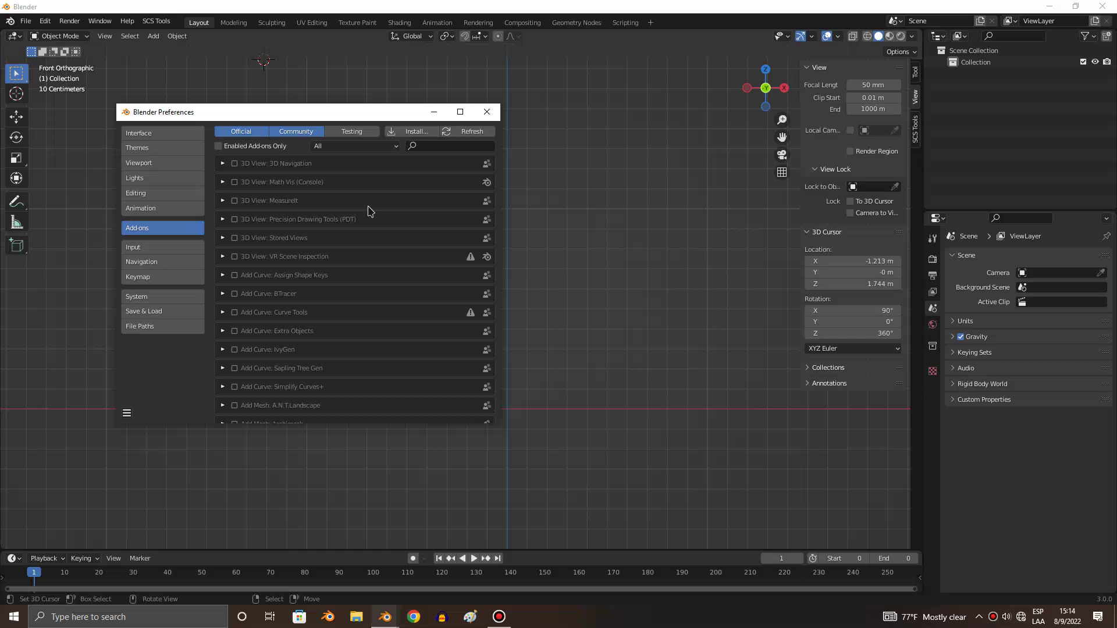
{"action": "scroll", "coordinate": [367, 211], "scroll_direction": "down", "scroll_amount": 5}
{"action": "scroll", "coordinate": [374, 207], "scroll_direction": "down", "scroll_amount": 5}
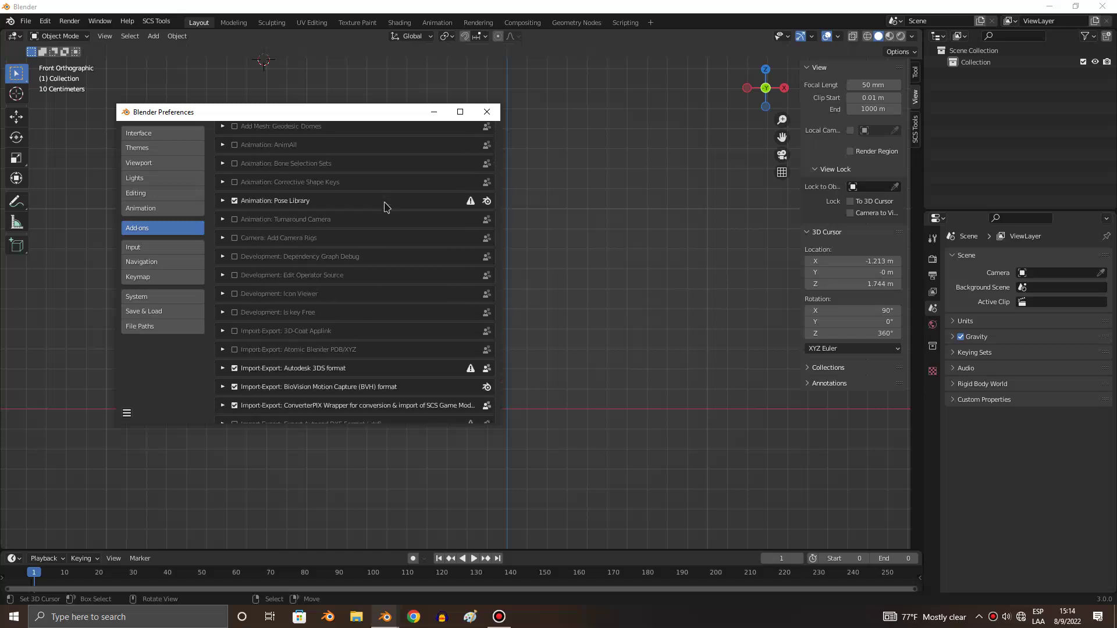
{"action": "scroll", "coordinate": [384, 207], "scroll_direction": "down", "scroll_amount": 3}
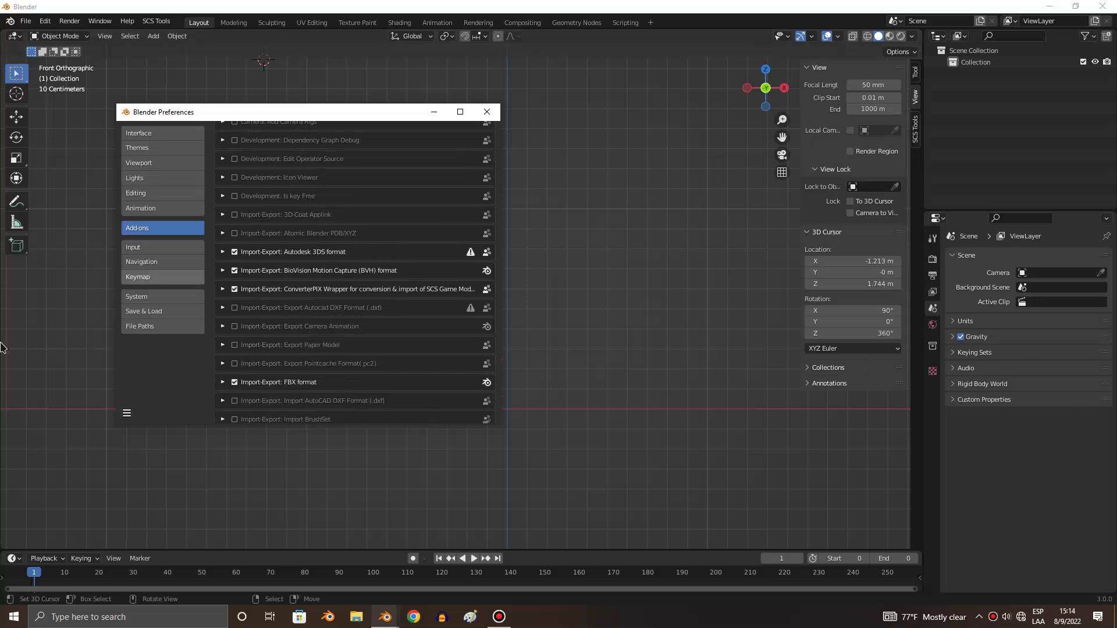
{"action": "scroll", "coordinate": [451, 247], "scroll_direction": "down", "scroll_amount": 1}
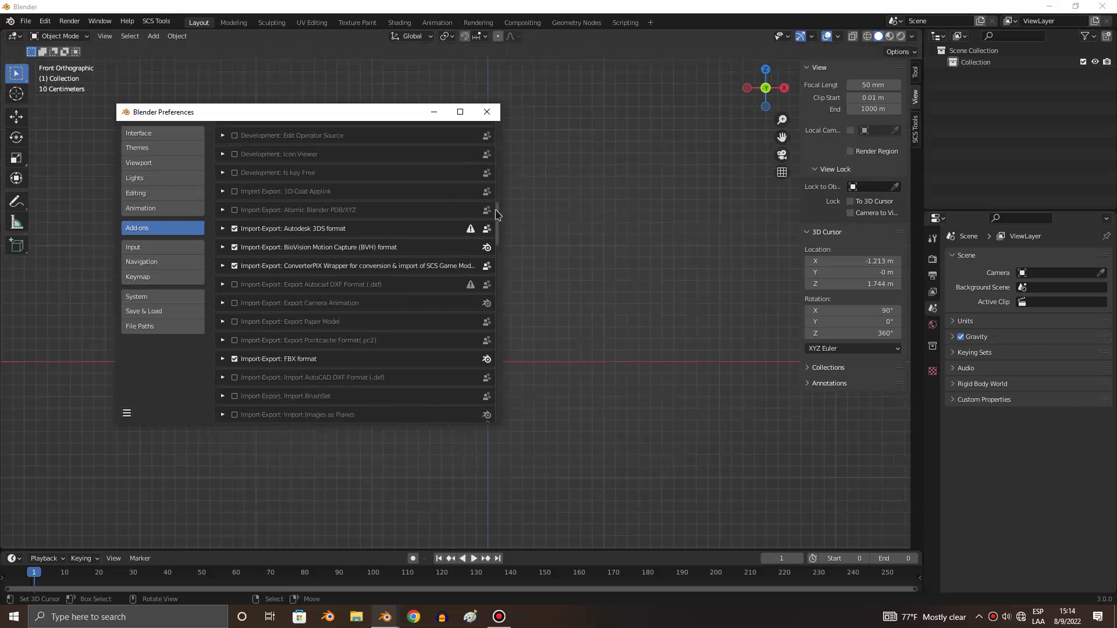
{"action": "left_click_drag", "start_coordinate": [496, 217], "coordinate": [501, 268]}
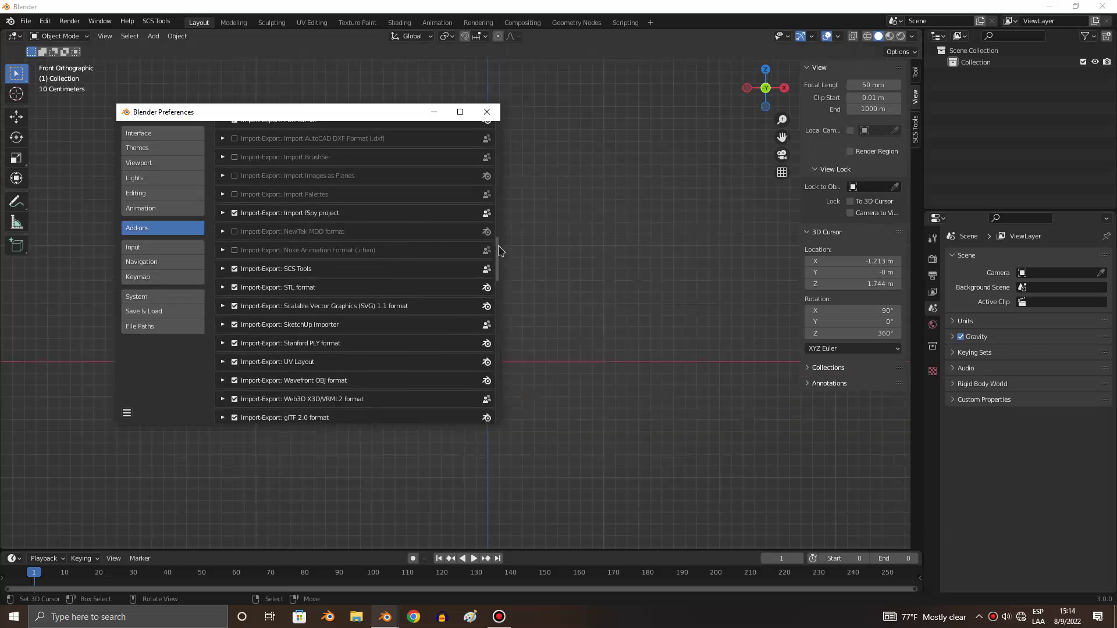
{"action": "mouse_move", "coordinate": [501, 268]}
{"action": "left_mouse_down"}
{"action": "mouse_move", "coordinate": [502, 379]}
{"action": "mouse_move", "coordinate": [506, 138]}
{"action": "left_mouse_up"}
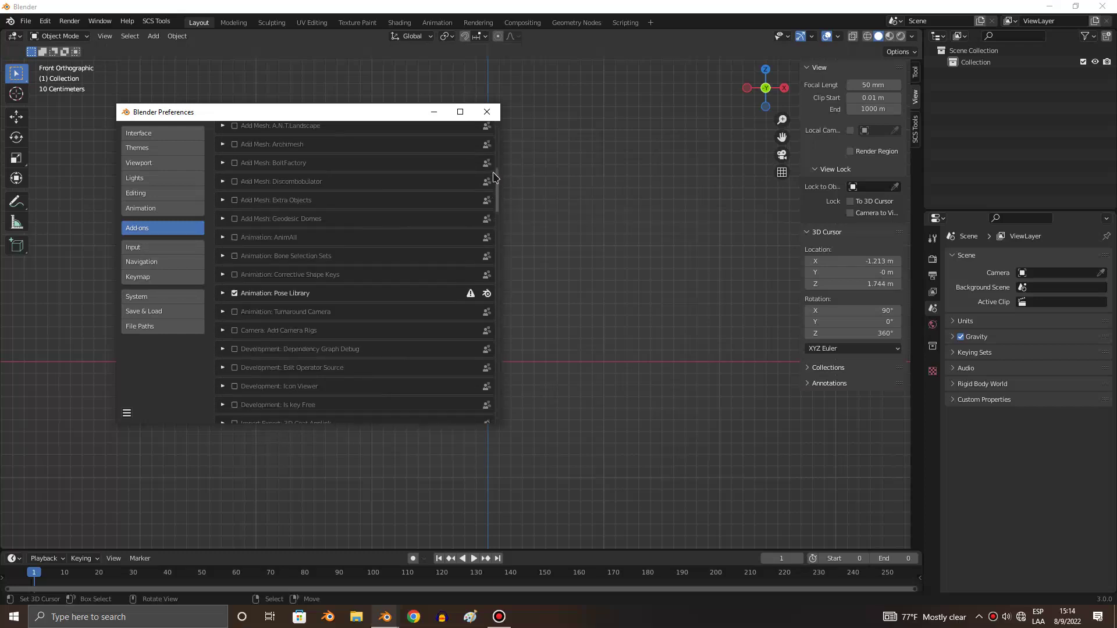
Step: Confirm the Autodesk 3DS add-on is enabled via a '3ds' search, close Preferences, open File menu
{"action": "left_click", "coordinate": [456, 145]}
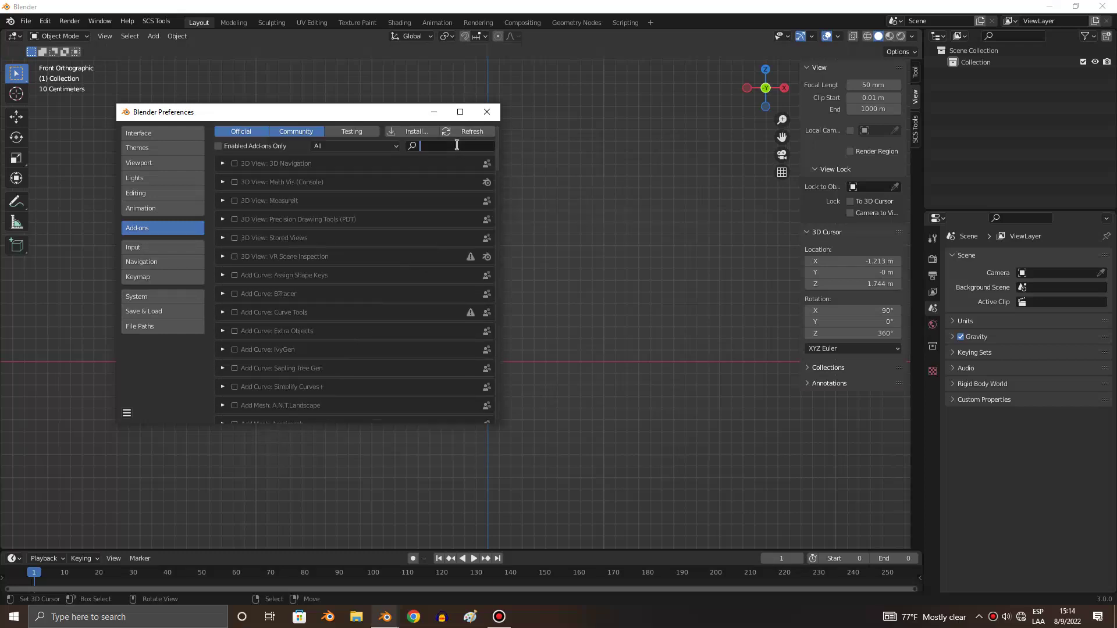
{"action": "type", "text": "3ds"}
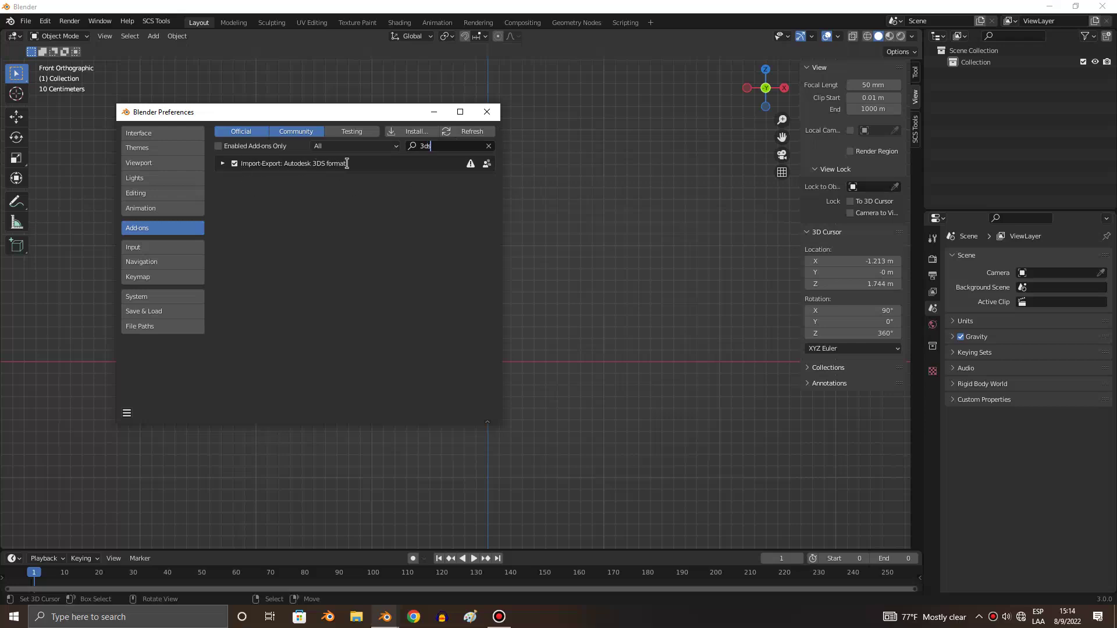
{"action": "left_click", "coordinate": [487, 112]}
{"action": "left_click", "coordinate": [25, 21]}
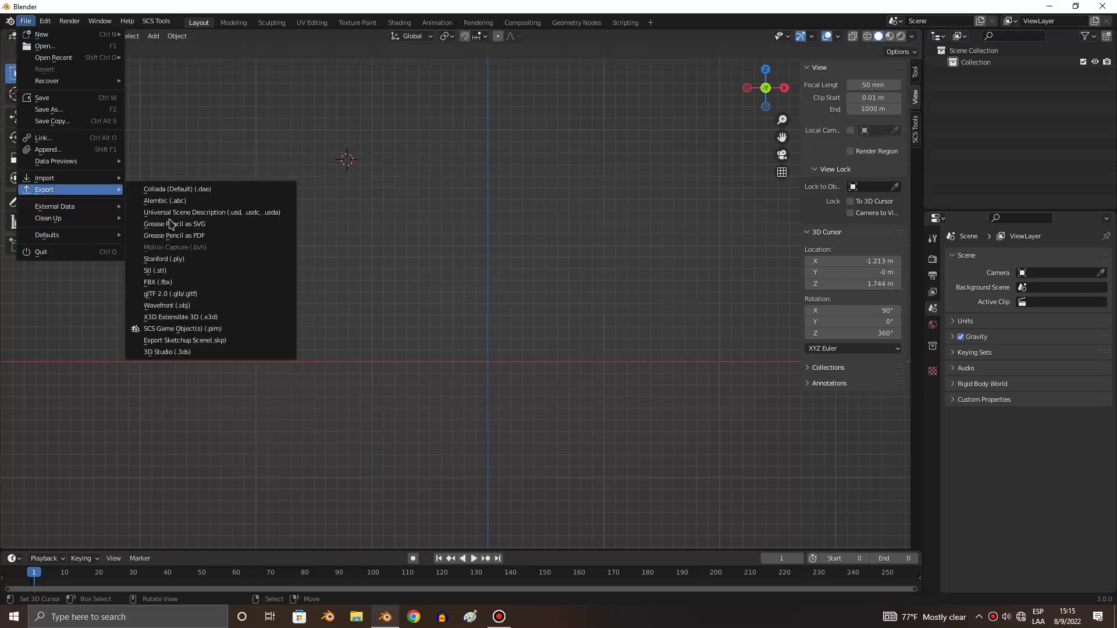
{"action": "mouse_move", "coordinate": [45, 178]}
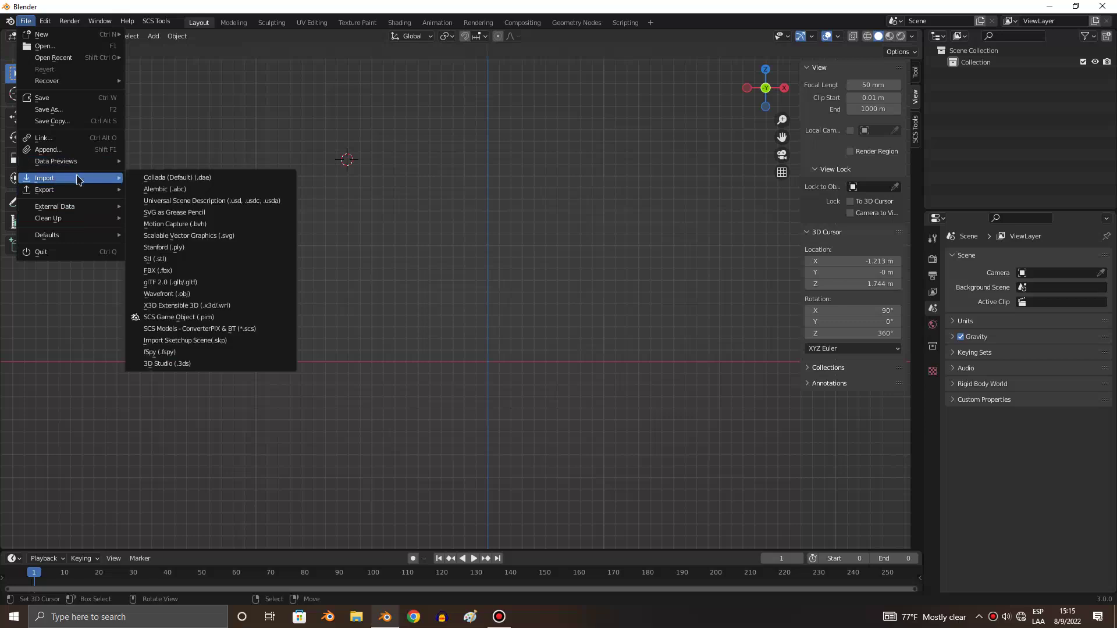
Step: Start a 3D Studio (.3ds) import and pick bluebird.3ds from Proton Bus Mods > buses > Blue Bird S1800 > models
{"action": "left_click", "coordinate": [175, 364]}
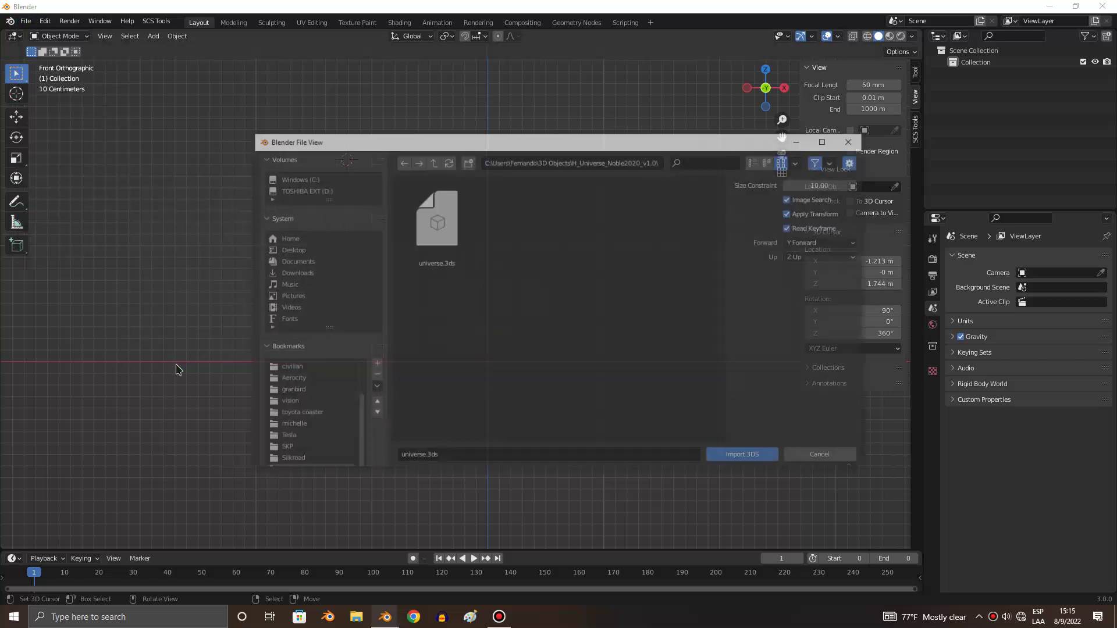
{"action": "left_click", "coordinate": [424, 230]}
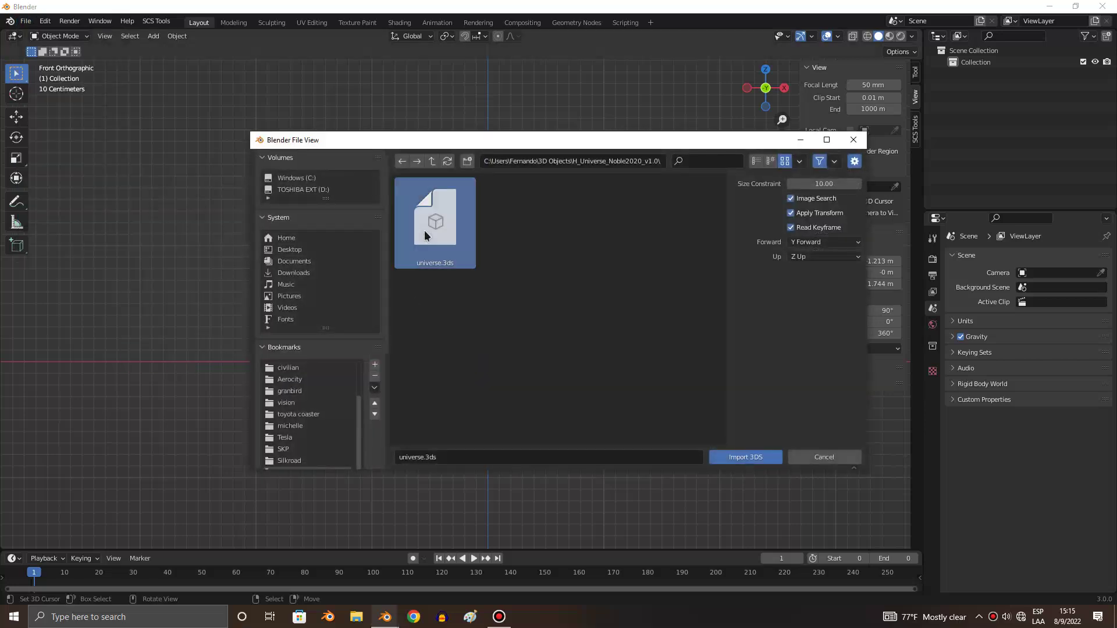
{"action": "scroll", "coordinate": [320, 384], "scroll_direction": "up", "scroll_amount": 4}
{"action": "left_click", "coordinate": [314, 368]}
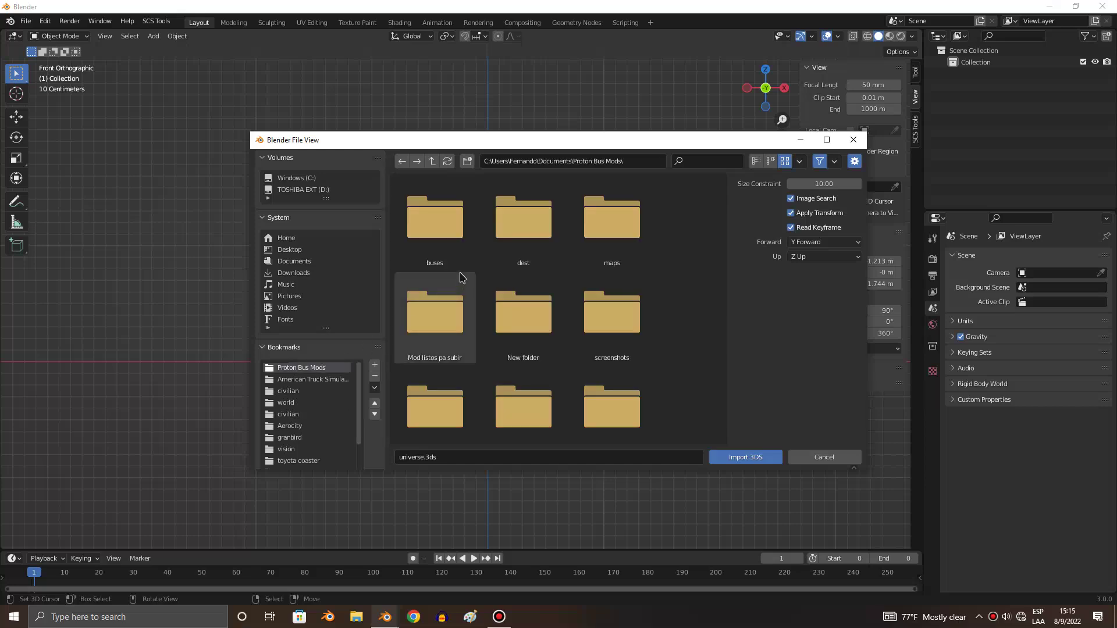
{"action": "double_click", "coordinate": [439, 227]}
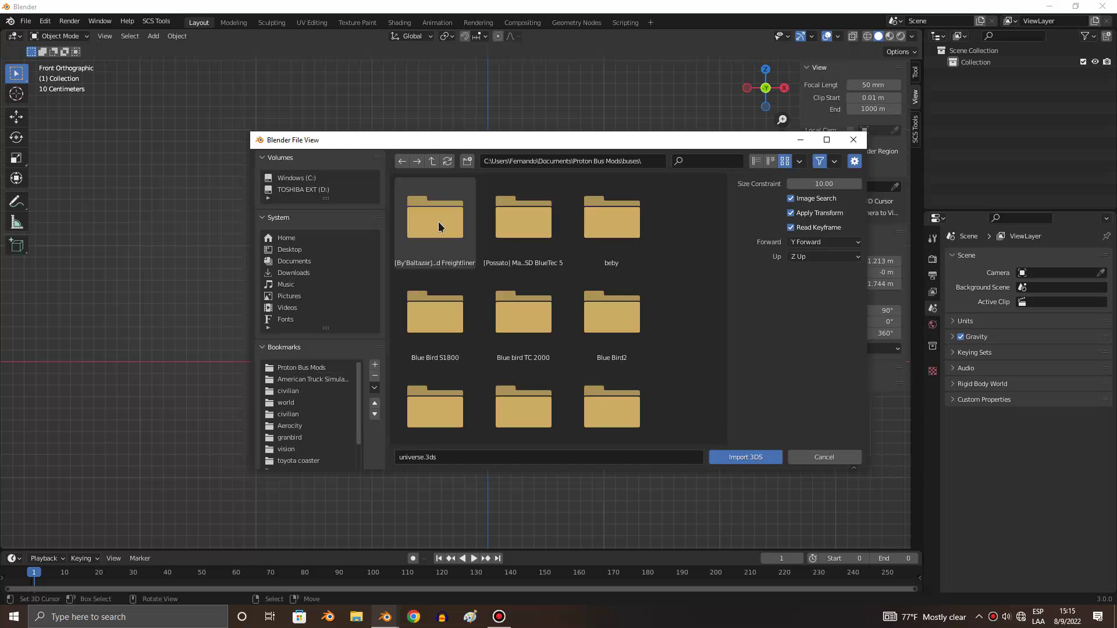
{"action": "left_click", "coordinate": [421, 327]}
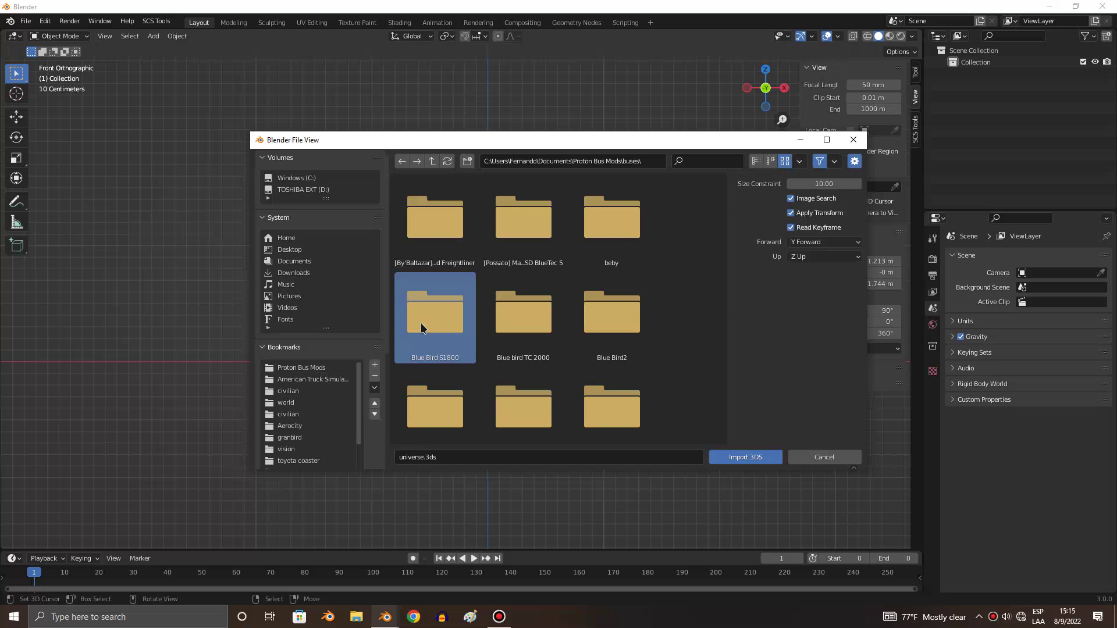
{"action": "double_click", "coordinate": [427, 320]}
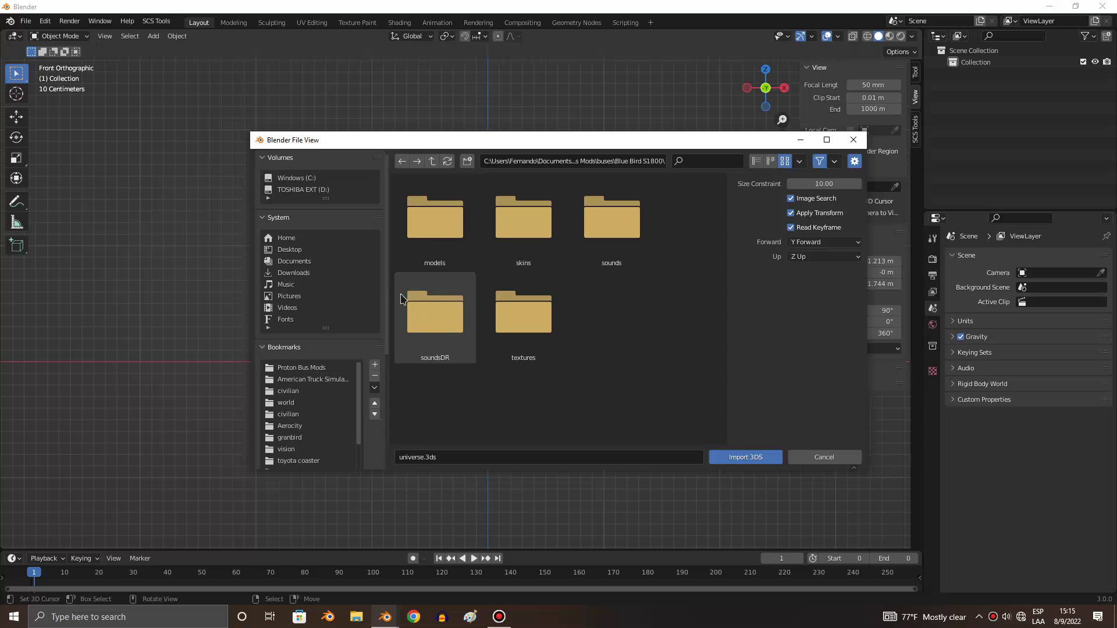
{"action": "double_click", "coordinate": [438, 221]}
{"action": "left_click", "coordinate": [438, 221]}
{"action": "left_click", "coordinate": [510, 240]}
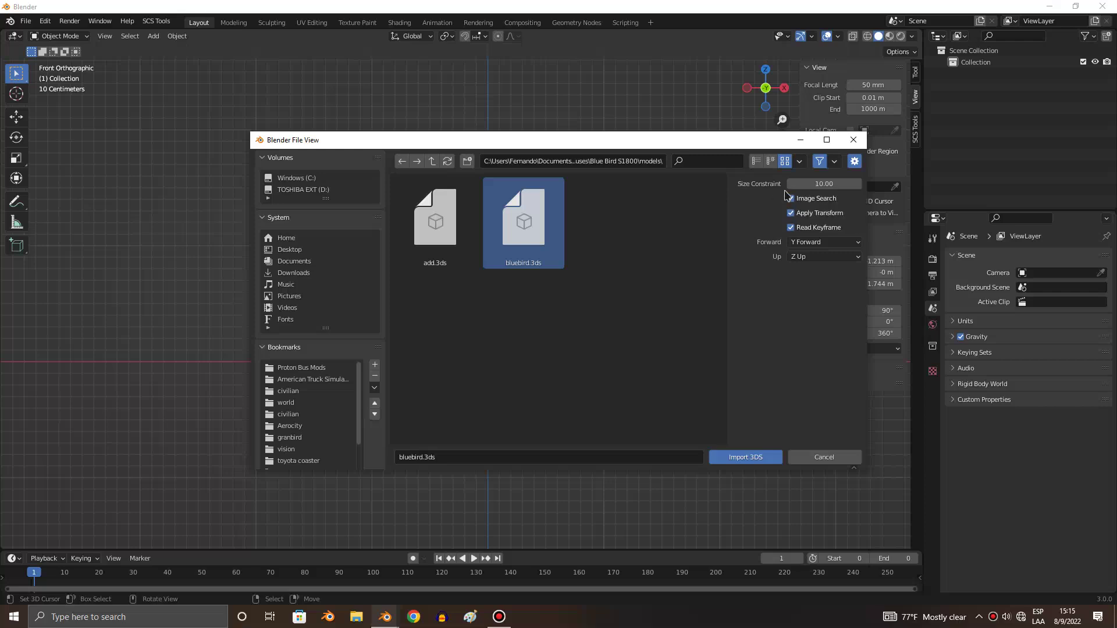
Step: Import bluebird.3ds with the Size Constraint set to 0
{"action": "left_click", "coordinate": [802, 185]}
{"action": "type", "text": "0"}
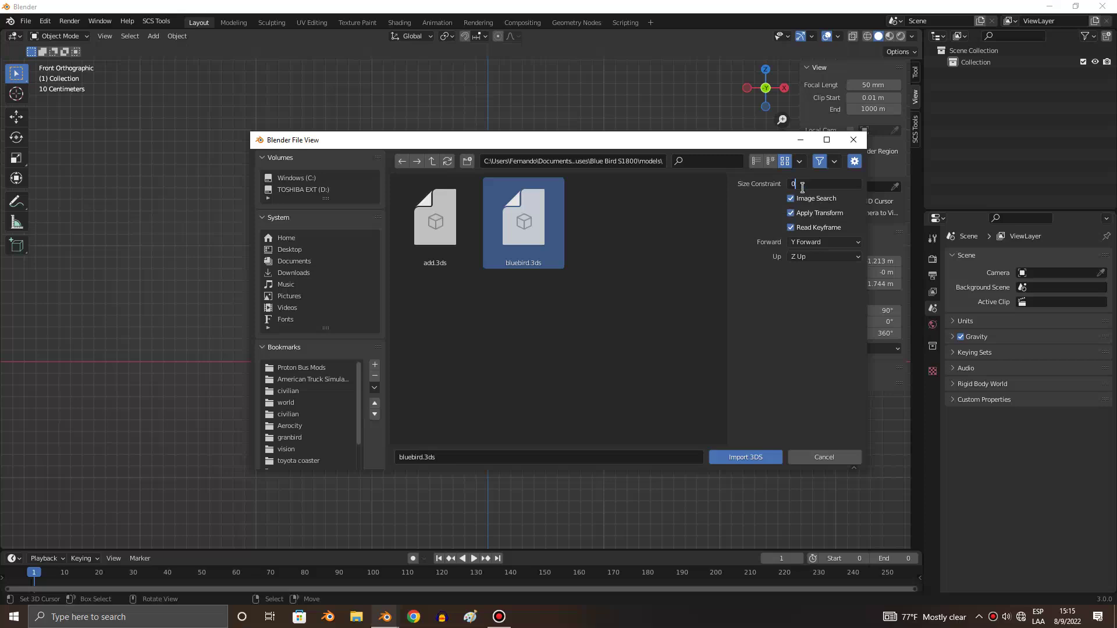
{"action": "key", "text": "Return"}
{"action": "left_click", "coordinate": [743, 461]}
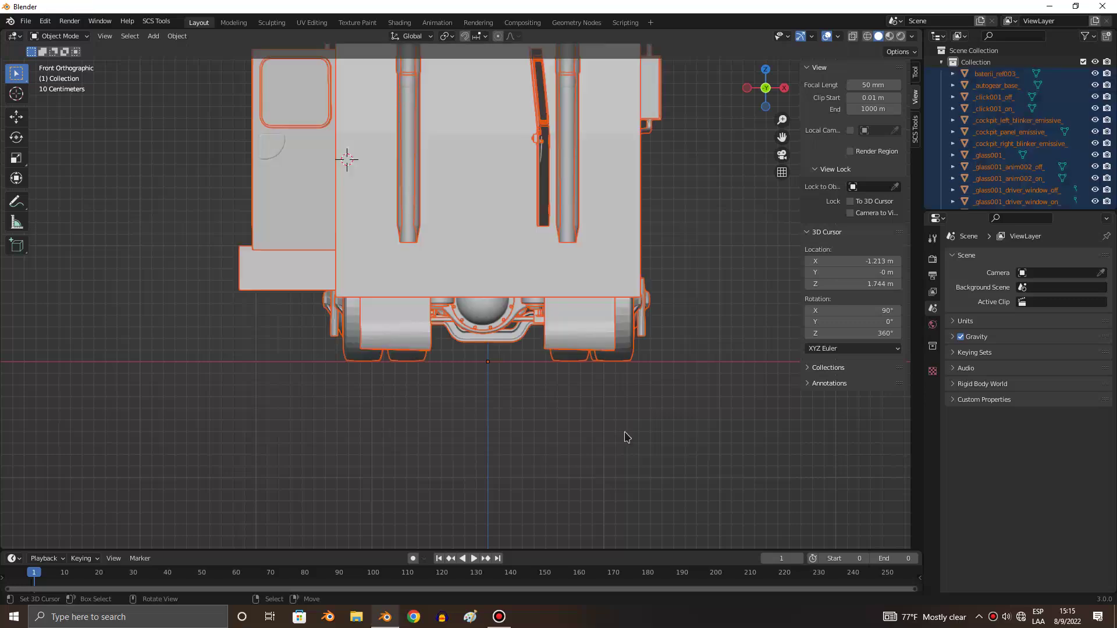
Step: Deselect the imported parts, orbit into perspective, and hide the box-shaped collider object
{"action": "left_click", "coordinate": [573, 390]}
{"action": "scroll", "coordinate": [564, 361], "scroll_direction": "down", "scroll_amount": 4}
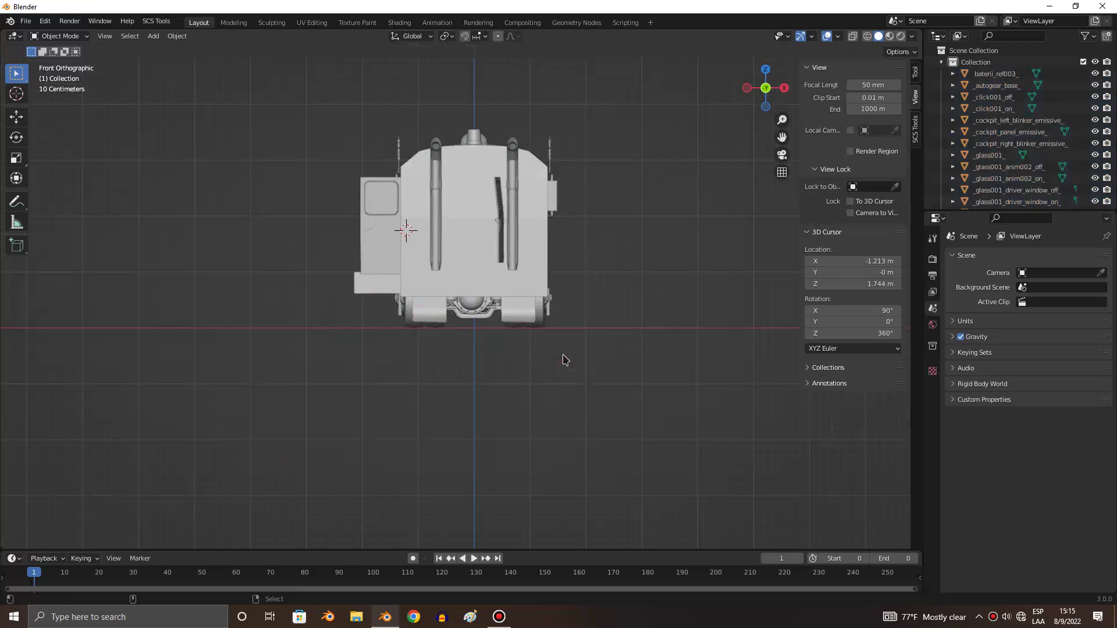
{"action": "middle_click_drag", "start_coordinate": [564, 361], "coordinate": [501, 300]}
{"action": "left_click", "coordinate": [475, 285]}
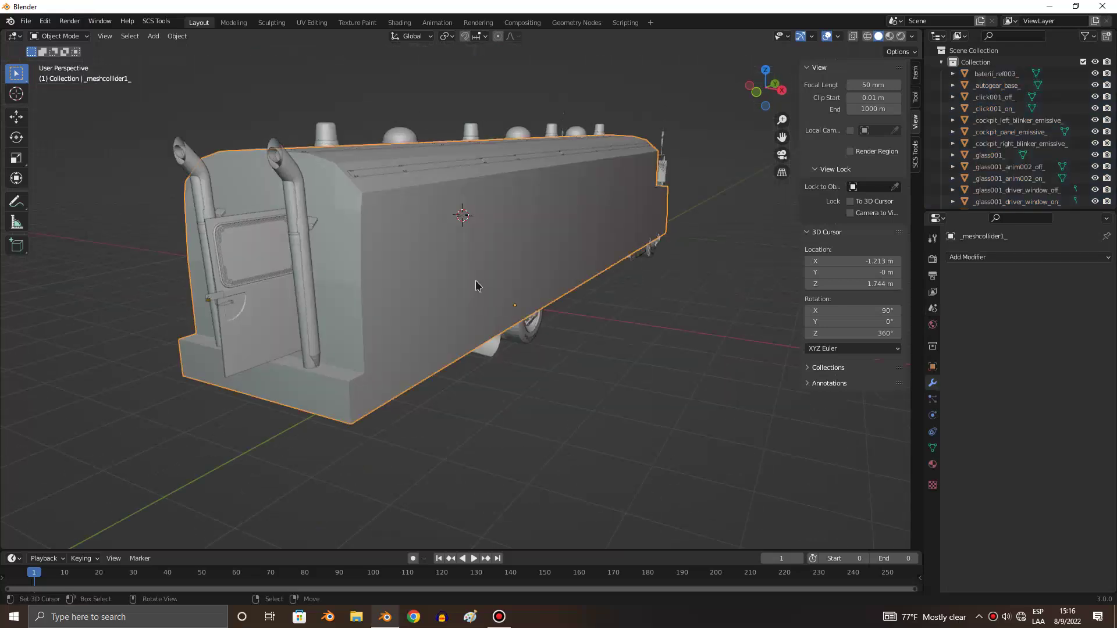
{"action": "key", "text": "h"}
Step: Zoom in on the hood and grille, select every bus object, and switch to wireframe display
{"action": "scroll", "coordinate": [481, 275], "scroll_direction": "down", "scroll_amount": 4, "text": "ctrl+alt"}
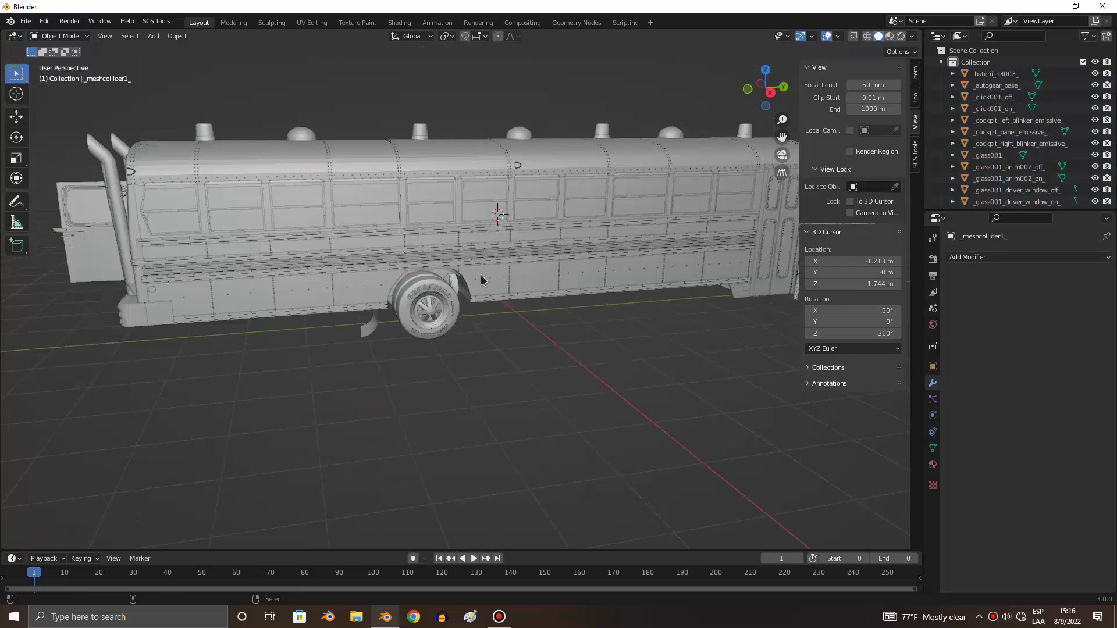
{"action": "scroll", "coordinate": [480, 275], "scroll_direction": "down", "scroll_amount": 4, "text": "ctrl+alt"}
{"action": "scroll", "coordinate": [480, 275], "scroll_direction": "down", "scroll_amount": 4, "text": "ctrl+alt"}
{"action": "scroll", "coordinate": [480, 275], "scroll_direction": "down", "scroll_amount": 2, "text": "ctrl+alt"}
{"action": "scroll", "coordinate": [480, 274], "scroll_direction": "down", "scroll_amount": 4, "text": "ctrl+alt"}
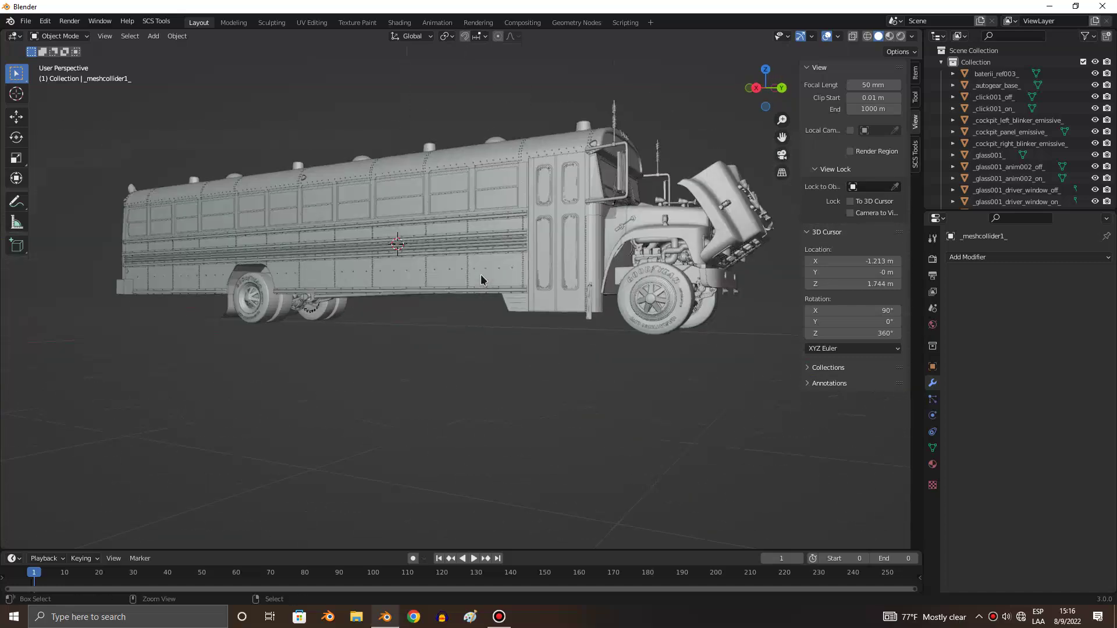
{"action": "scroll", "coordinate": [480, 275], "scroll_direction": "down", "scroll_amount": 3, "text": "ctrl+alt"}
{"action": "scroll", "coordinate": [481, 274], "scroll_direction": "down", "scroll_amount": 2, "text": "ctrl+alt"}
{"action": "scroll", "coordinate": [480, 274], "scroll_direction": "up", "scroll_amount": 1}
{"action": "scroll", "coordinate": [480, 274], "scroll_direction": "up", "scroll_amount": 2}
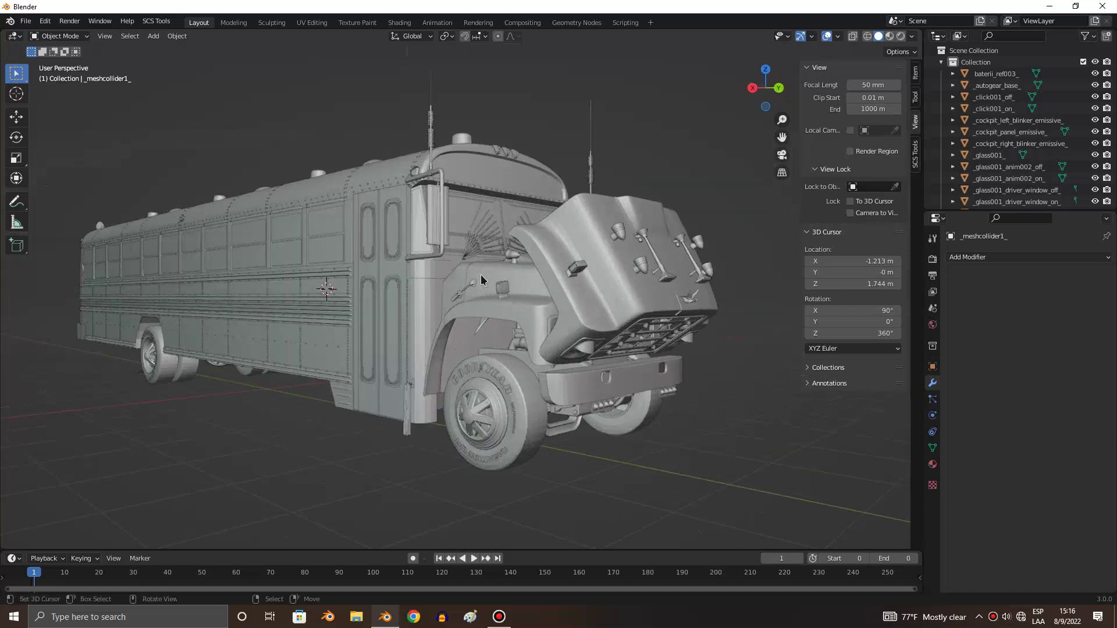
{"action": "key", "text": "a"}
{"action": "scroll", "coordinate": [589, 446], "scroll_direction": "up", "scroll_amount": 2}
{"action": "scroll", "coordinate": [582, 409], "scroll_direction": "up", "scroll_amount": 2}
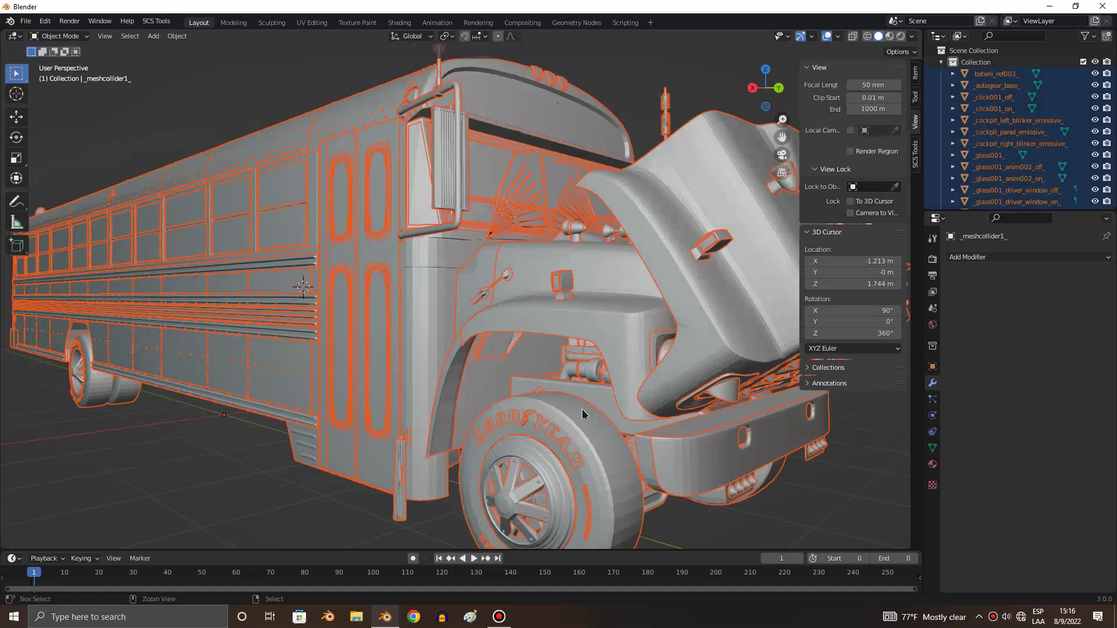
{"action": "scroll", "coordinate": [582, 409], "scroll_direction": "up", "scroll_amount": 2}
{"action": "scroll", "coordinate": [581, 414], "scroll_direction": "up", "scroll_amount": 3}
{"action": "scroll", "coordinate": [582, 414], "scroll_direction": "down", "scroll_amount": 5}
{"action": "scroll", "coordinate": [582, 414], "scroll_direction": "up", "scroll_amount": 3, "text": "ctrl+alt"}
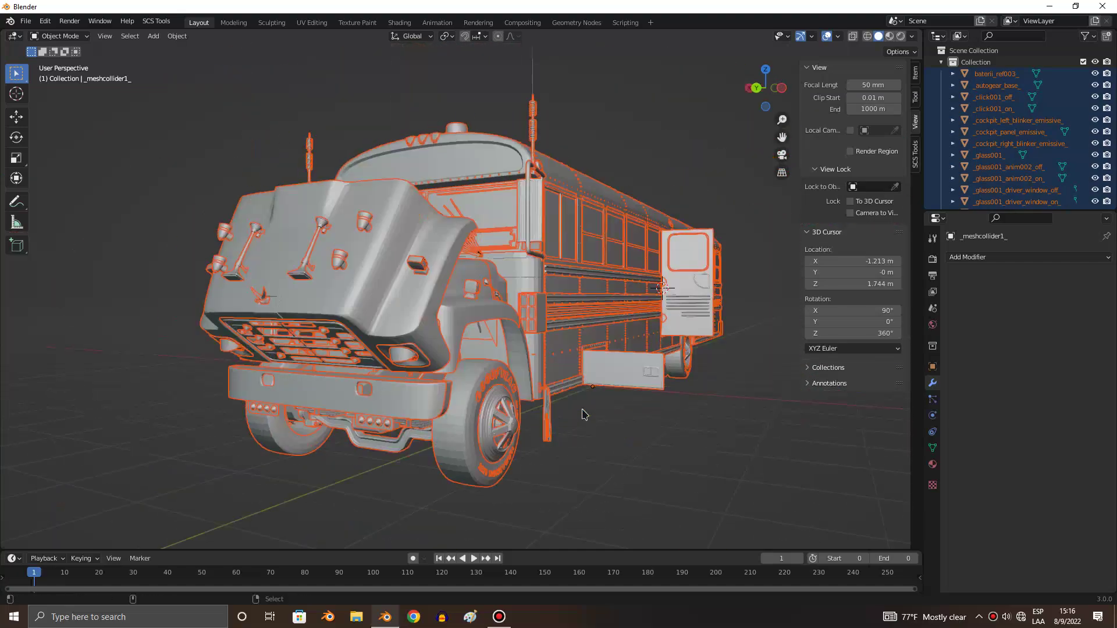
{"action": "scroll", "coordinate": [582, 414], "scroll_direction": "up", "scroll_amount": 3, "text": "ctrl+alt"}
{"action": "scroll", "coordinate": [582, 414], "scroll_direction": "up", "scroll_amount": 6}
{"action": "scroll", "coordinate": [500, 358], "scroll_direction": "down", "scroll_amount": 1}
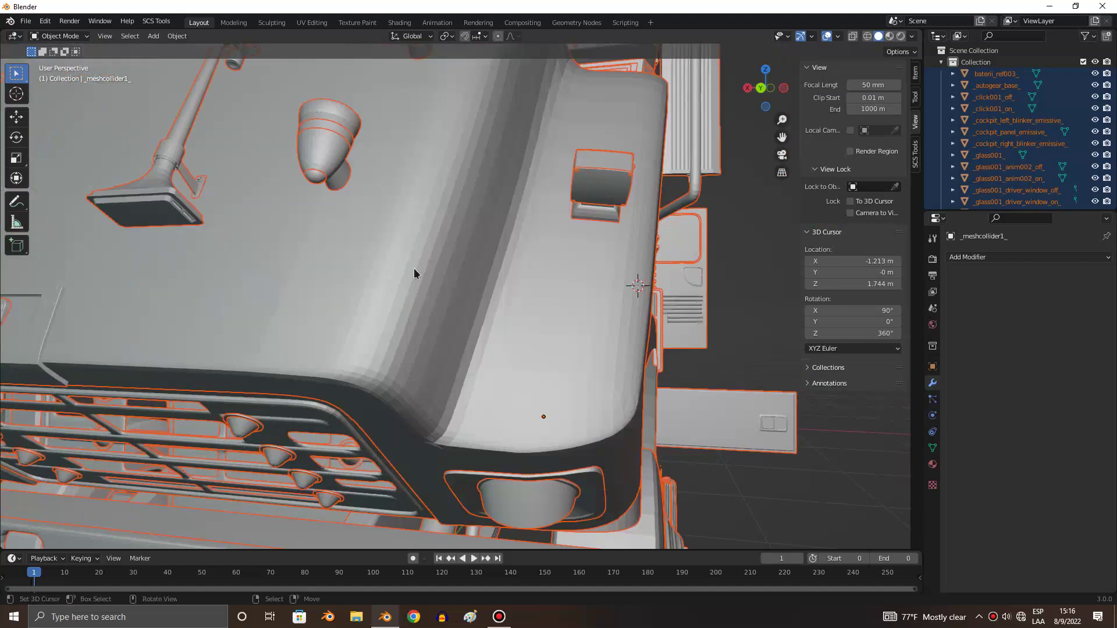
{"action": "scroll", "coordinate": [456, 263], "scroll_direction": "down", "scroll_amount": 3}
{"action": "scroll", "coordinate": [454, 273], "scroll_direction": "down", "scroll_amount": 4}
{"action": "key", "text": "shift+z"}
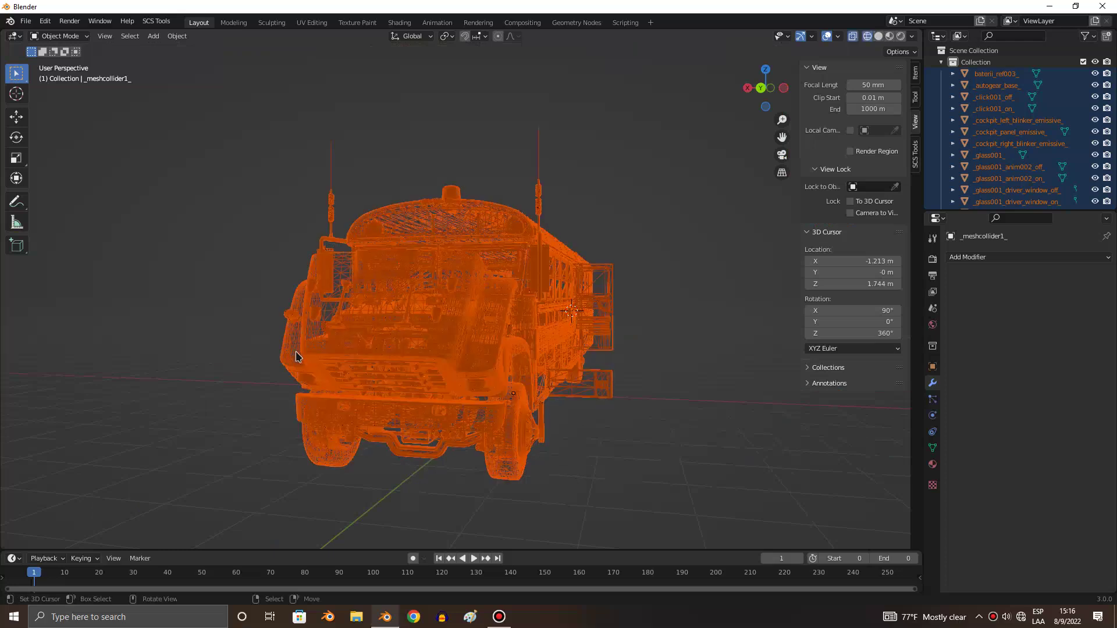
Step: Apply Shade Smooth to the hood, return to solid display, and deselect everything
{"action": "left_click", "coordinate": [292, 345], "text": "shift"}
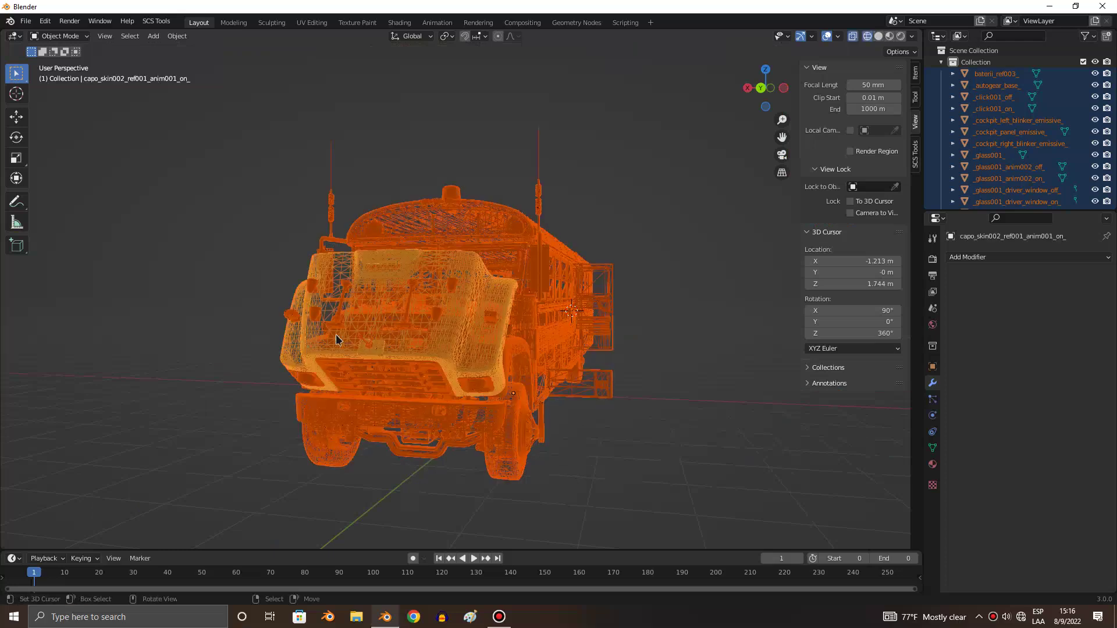
{"action": "key", "text": "shift+z"}
{"action": "scroll", "coordinate": [339, 341], "scroll_direction": "up", "scroll_amount": 4}
{"action": "left_click", "coordinate": [176, 40]}
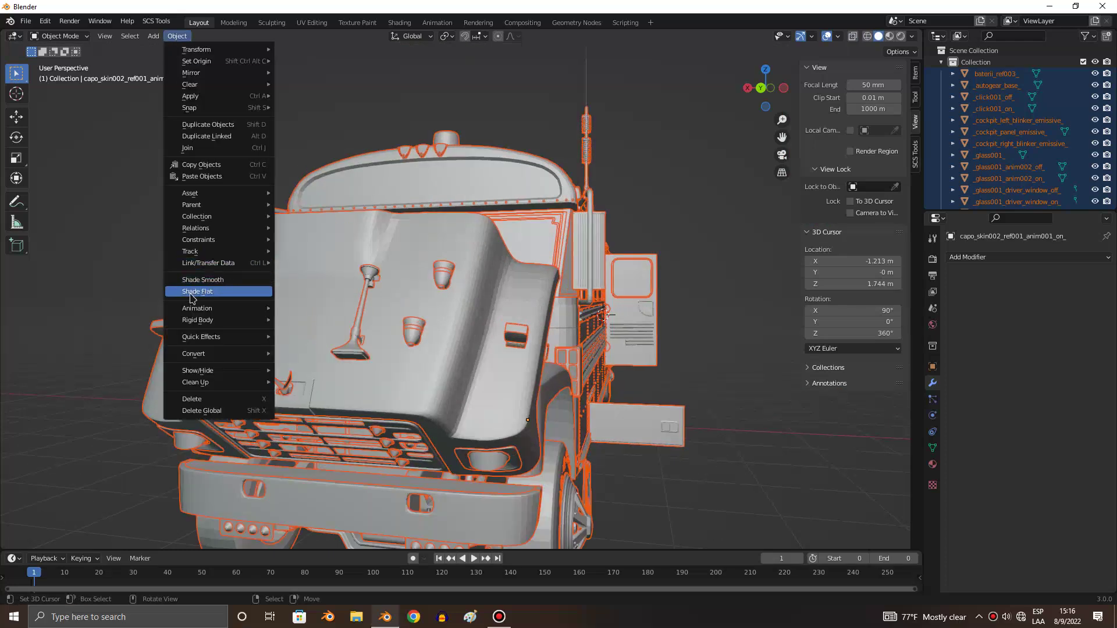
{"action": "left_click", "coordinate": [203, 280]}
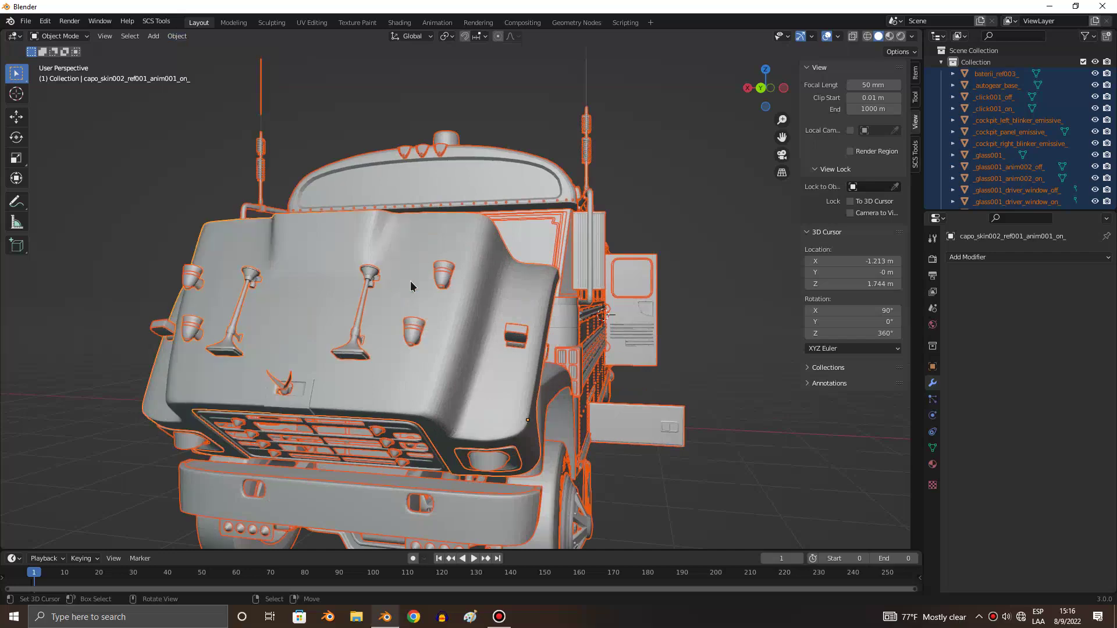
{"action": "key", "text": "alt+a"}
{"action": "middle_click_drag", "start_coordinate": [484, 414], "coordinate": [546, 388]}
Step: Orbit to the bus rear and frame the rear door panel, briefly toggling edit mode
{"action": "key", "text": "KP_4"}
{"action": "key", "text": "KP_4"}
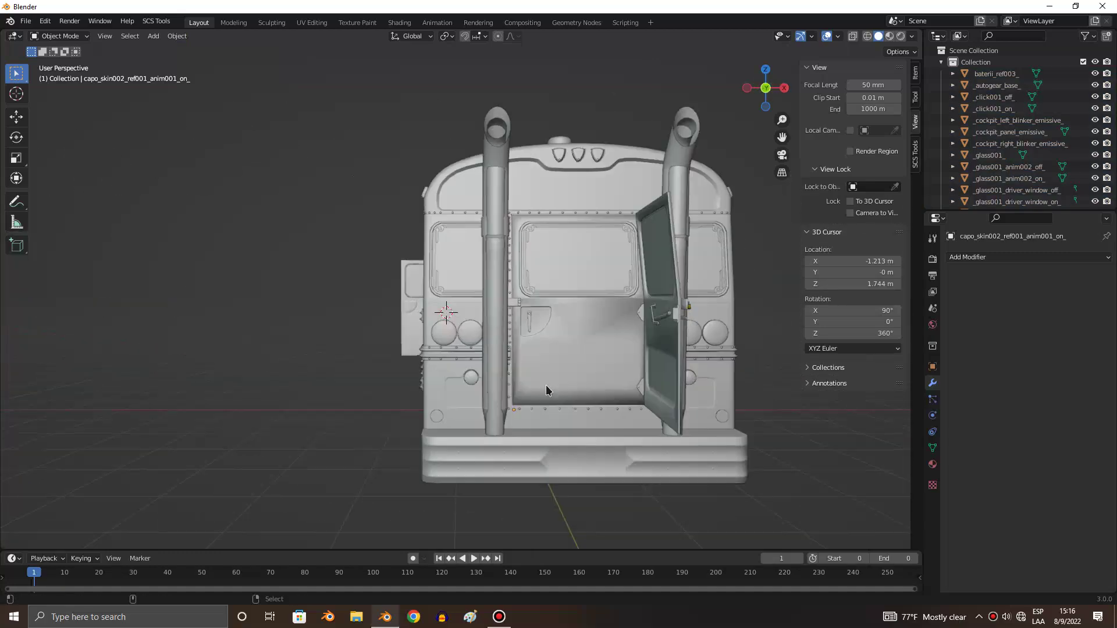
{"action": "key", "text": "KP_4"}
{"action": "key", "text": "KP_4"}
{"action": "left_click", "coordinate": [545, 386]}
{"action": "key", "text": "KP_Decimal"}
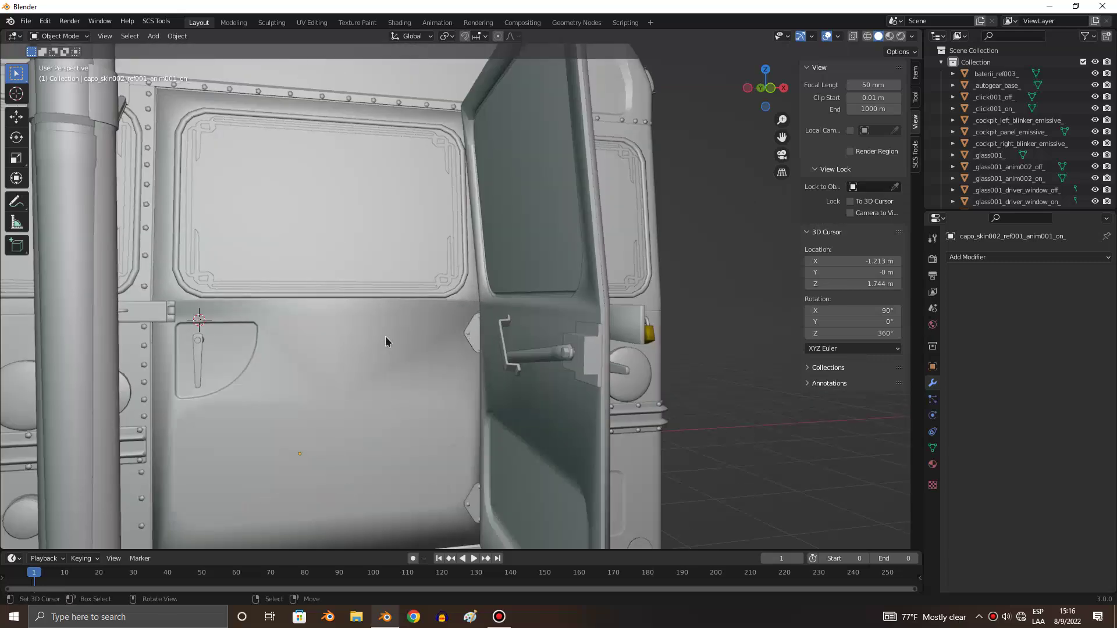
{"action": "key", "text": "Tab"}
{"action": "key", "text": "Tab"}
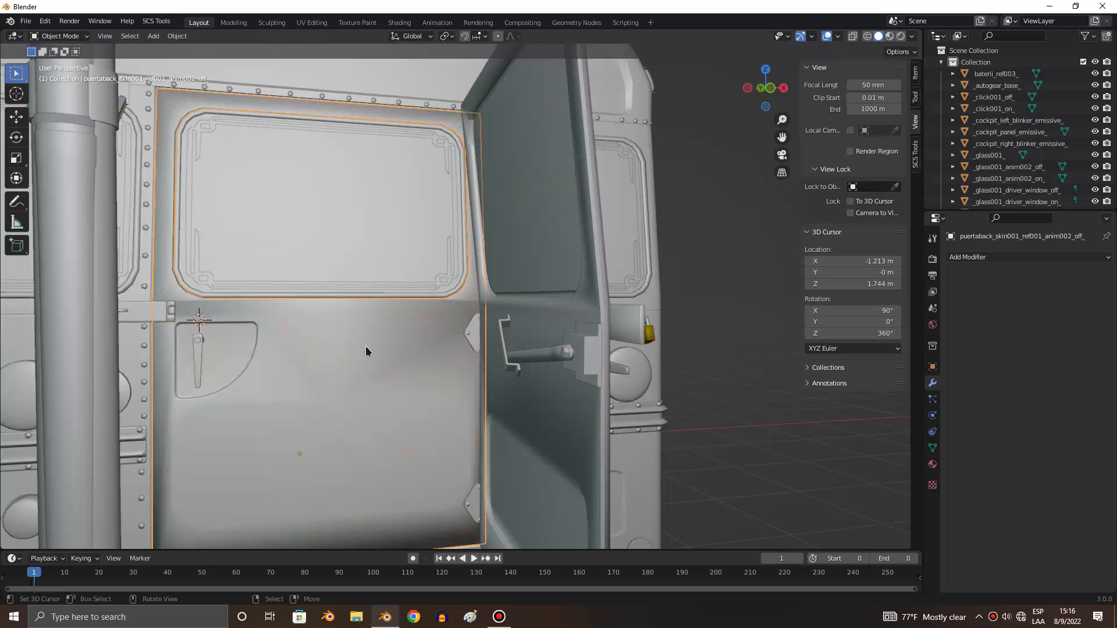
{"action": "scroll", "coordinate": [365, 346], "scroll_direction": "down", "scroll_amount": 3}
{"action": "key", "text": "KP_4"}
{"action": "key", "text": "KP_4"}
{"action": "key", "text": "KP_4"}
{"action": "key", "text": "KP_4"}
{"action": "key", "text": "KP_4"}
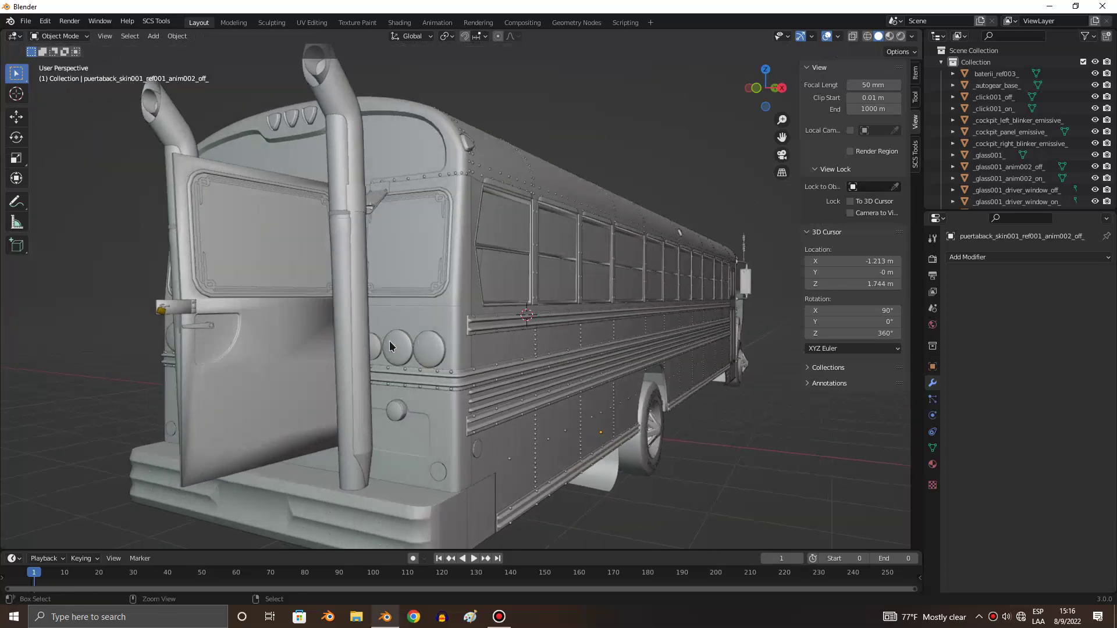
{"action": "key", "text": "KP_4"}
{"action": "key", "text": "KP_4"}
{"action": "key", "text": "KP_4"}
{"action": "key", "text": "KP_6"}
{"action": "key", "text": "KP_6"}
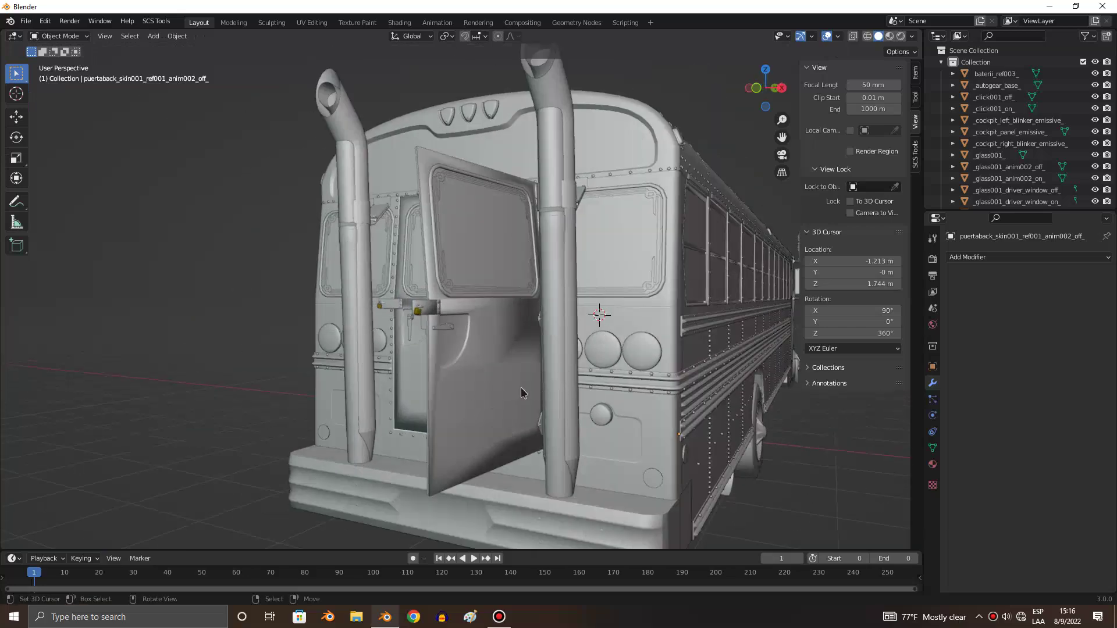
Step: Enable Auto Smooth at 30° in the open rear door's Normals data settings
{"action": "left_click", "coordinate": [505, 352]}
{"action": "left_click", "coordinate": [932, 434]}
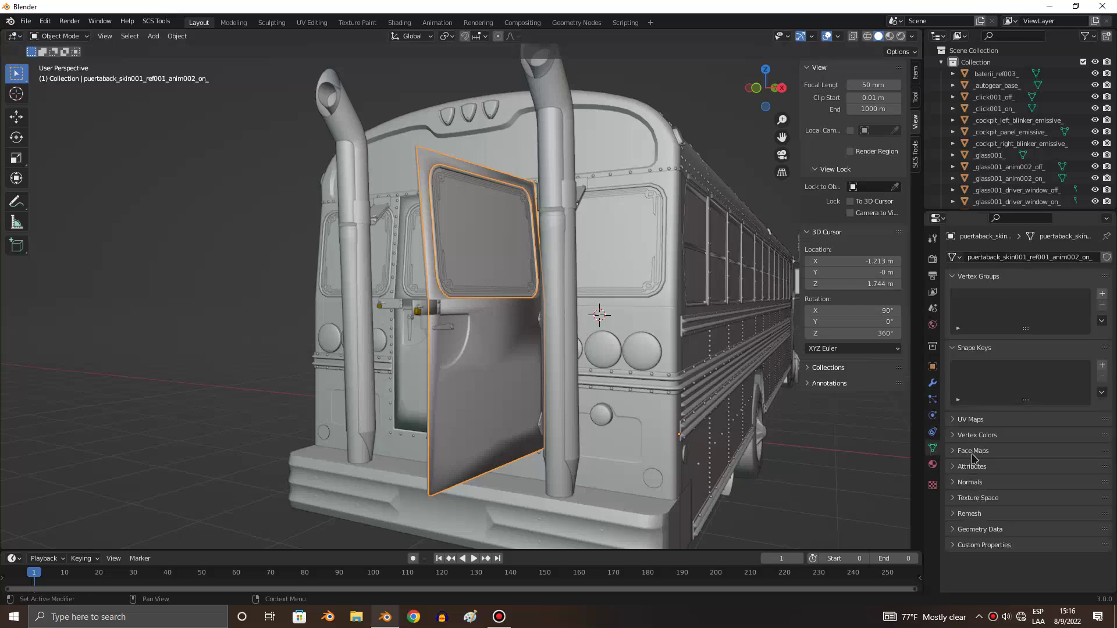
{"action": "left_click", "coordinate": [970, 482]}
{"action": "left_click", "coordinate": [1015, 500]}
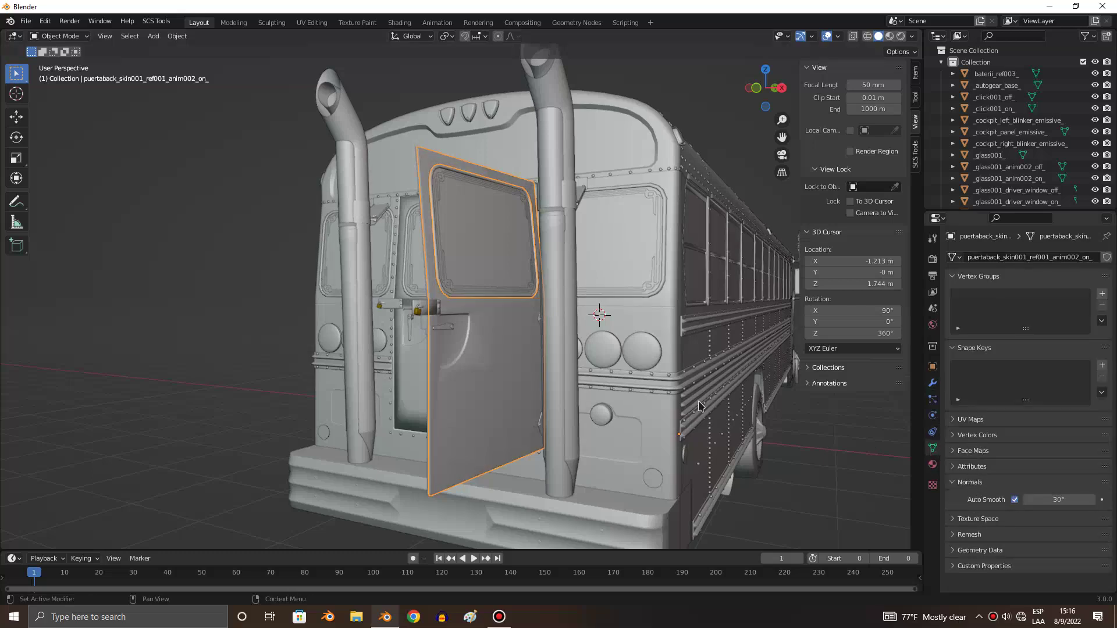
{"action": "left_click", "coordinate": [403, 338]}
{"action": "key", "text": "Right"}
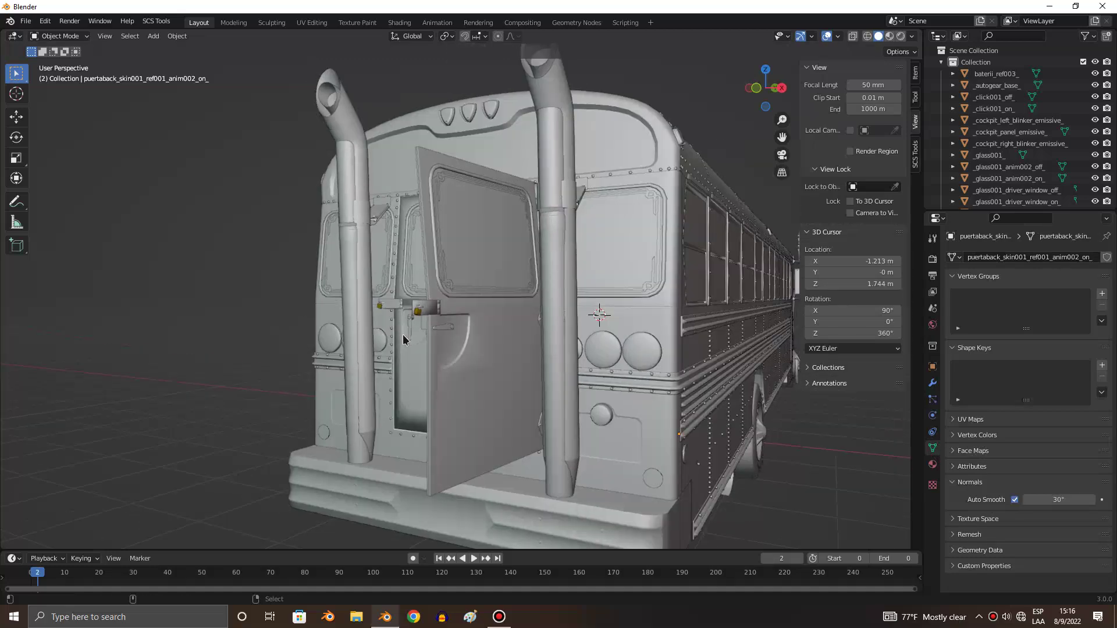
{"action": "middle_click_drag", "start_coordinate": [403, 338], "coordinate": [552, 356]}
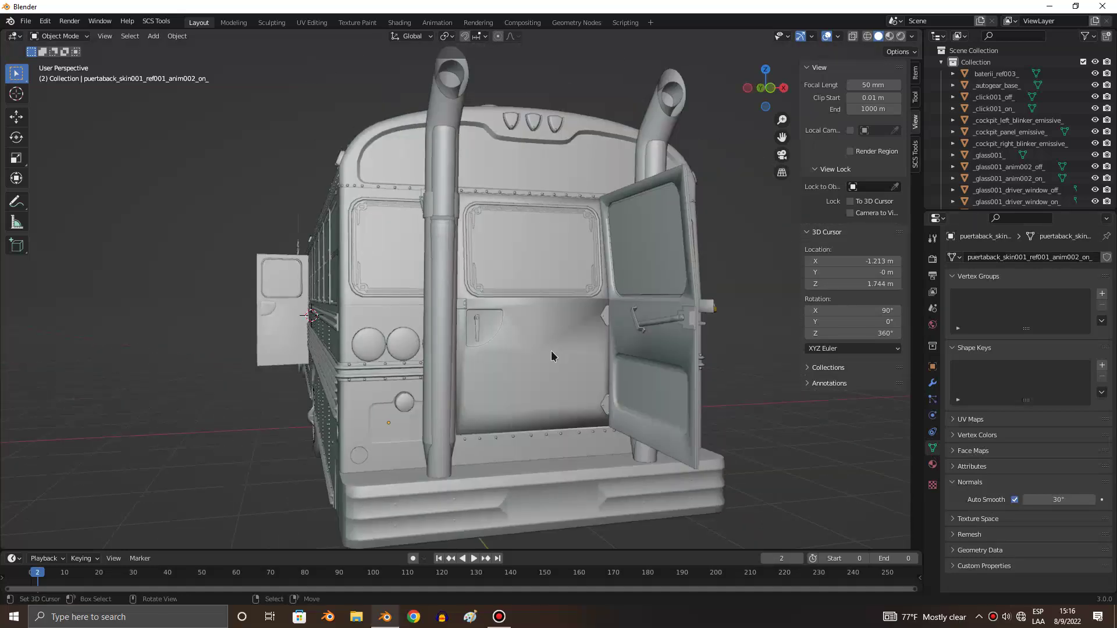
Step: Add an Edge Split modifier at 30° to the rear wall panel
{"action": "left_click", "coordinate": [551, 356]}
{"action": "left_click", "coordinate": [932, 383]}
{"action": "left_click", "coordinate": [966, 257]}
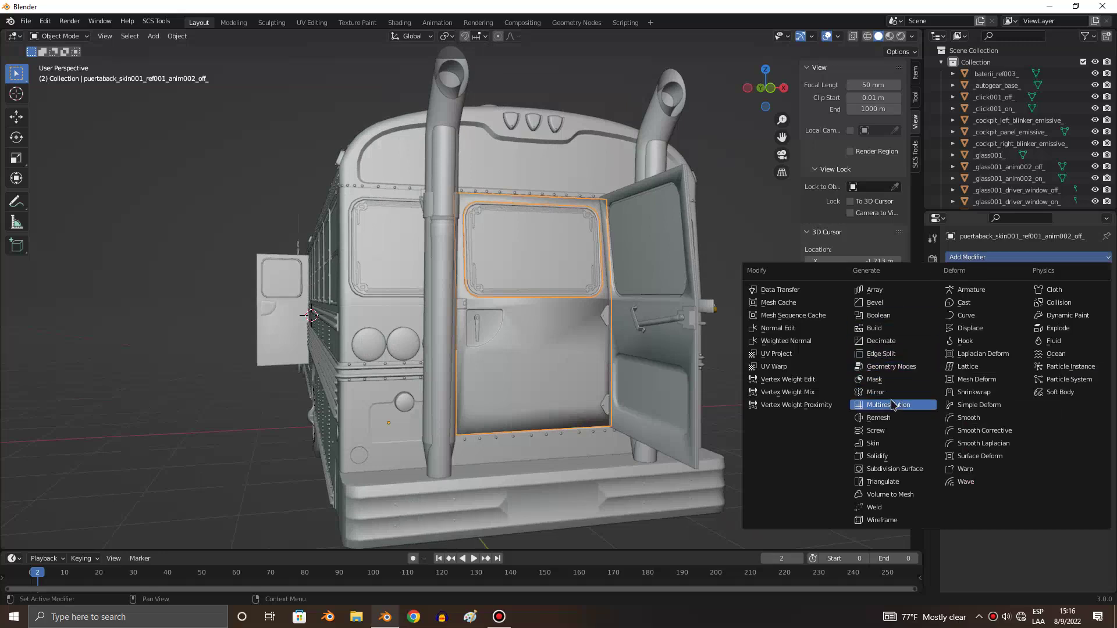
{"action": "left_click", "coordinate": [886, 356]}
{"action": "key", "text": "alt+a"}
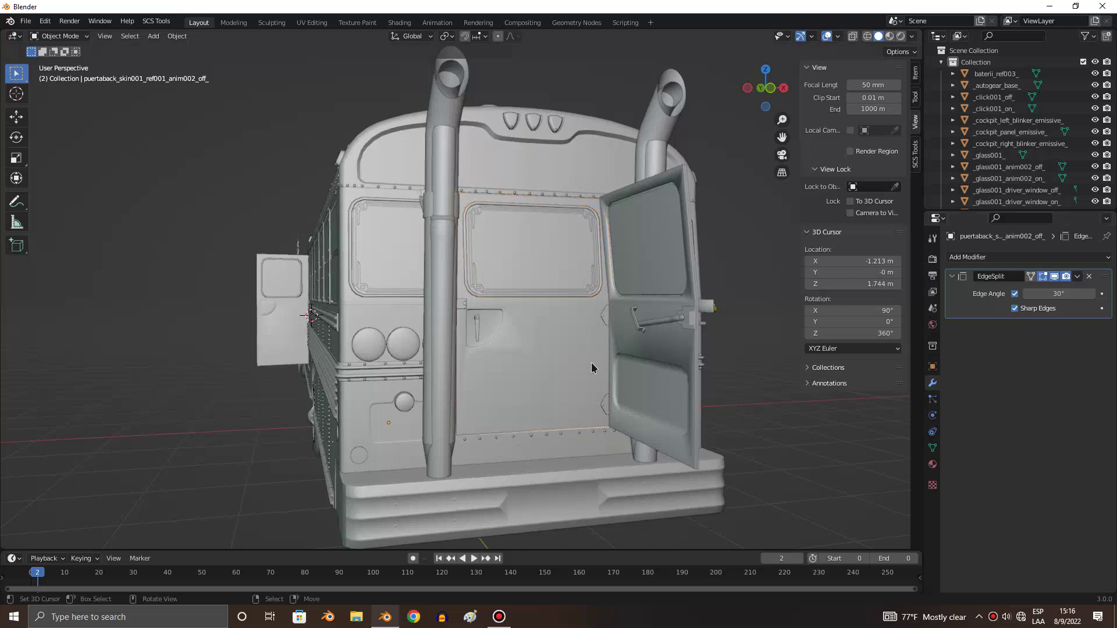
{"action": "scroll", "coordinate": [453, 368], "scroll_direction": "up", "scroll_amount": 3}
{"action": "scroll", "coordinate": [511, 366], "scroll_direction": "up", "scroll_amount": 3}
{"action": "mouse_move", "coordinate": [511, 372]}
{"action": "middle_mouse_down"}
{"action": "mouse_move", "coordinate": [543, 359]}
{"action": "mouse_move", "coordinate": [667, 414]}
{"action": "middle_mouse_up"}
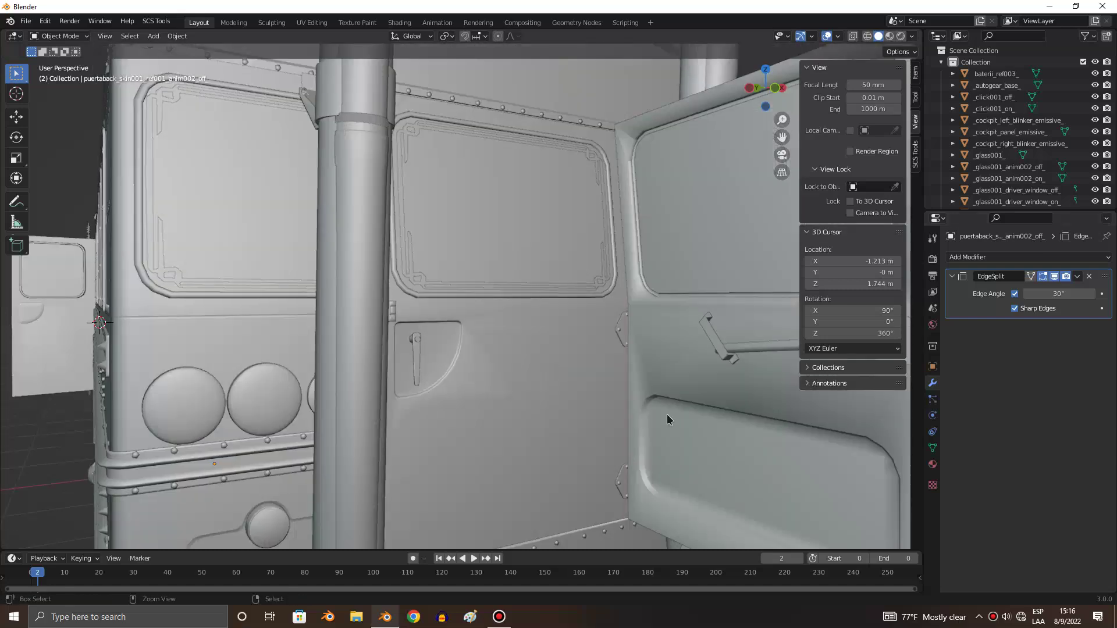
Step: Add an Edge Split modifier at 30° to the open rear door's inner panel
{"action": "left_click", "coordinate": [706, 418]}
{"action": "left_click", "coordinate": [966, 257]}
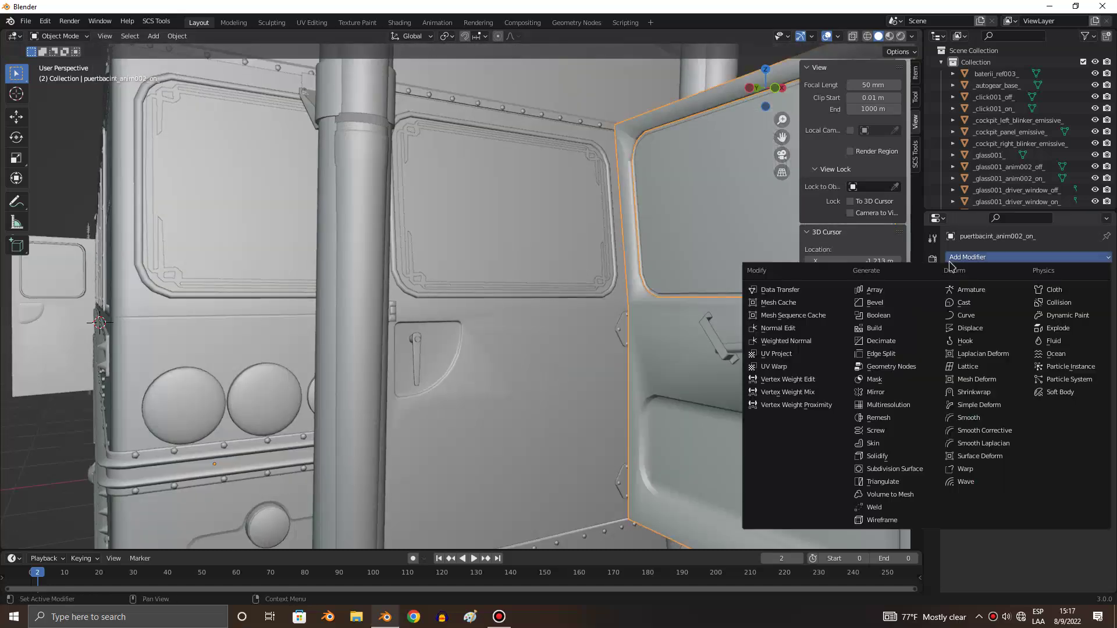
{"action": "left_click", "coordinate": [881, 354]}
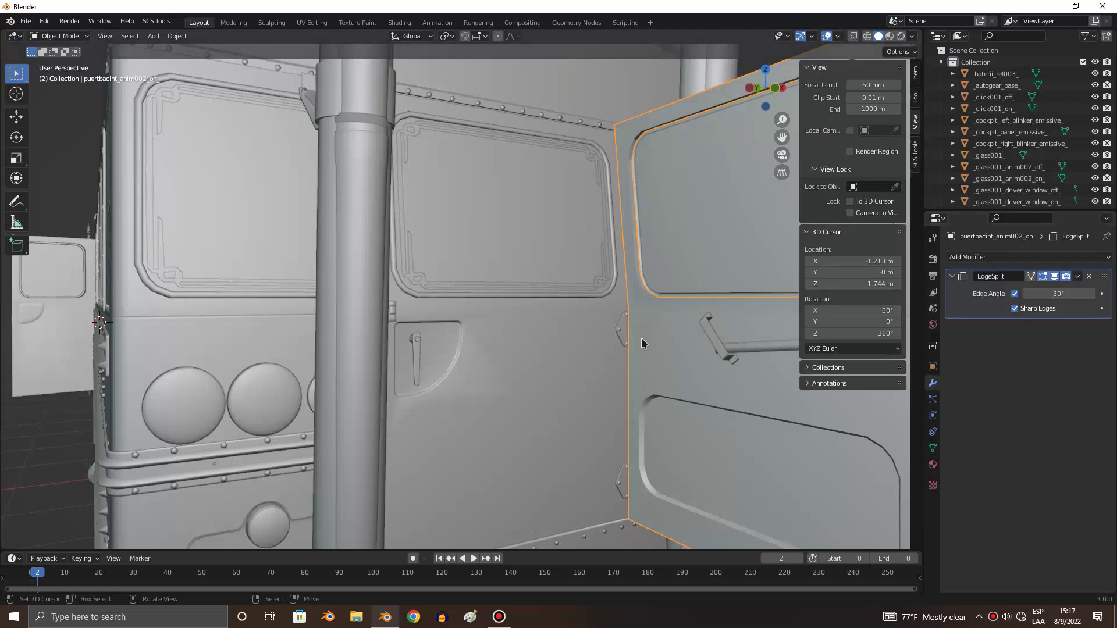
{"action": "key", "text": "alt+a"}
{"action": "scroll", "coordinate": [641, 338], "scroll_direction": "down", "scroll_amount": 3}
{"action": "scroll", "coordinate": [641, 337], "scroll_direction": "down", "scroll_amount": 3}
{"action": "middle_click_drag", "start_coordinate": [641, 343], "coordinate": [641, 337]}
{"action": "scroll", "coordinate": [641, 343], "scroll_direction": "down", "scroll_amount": 4}
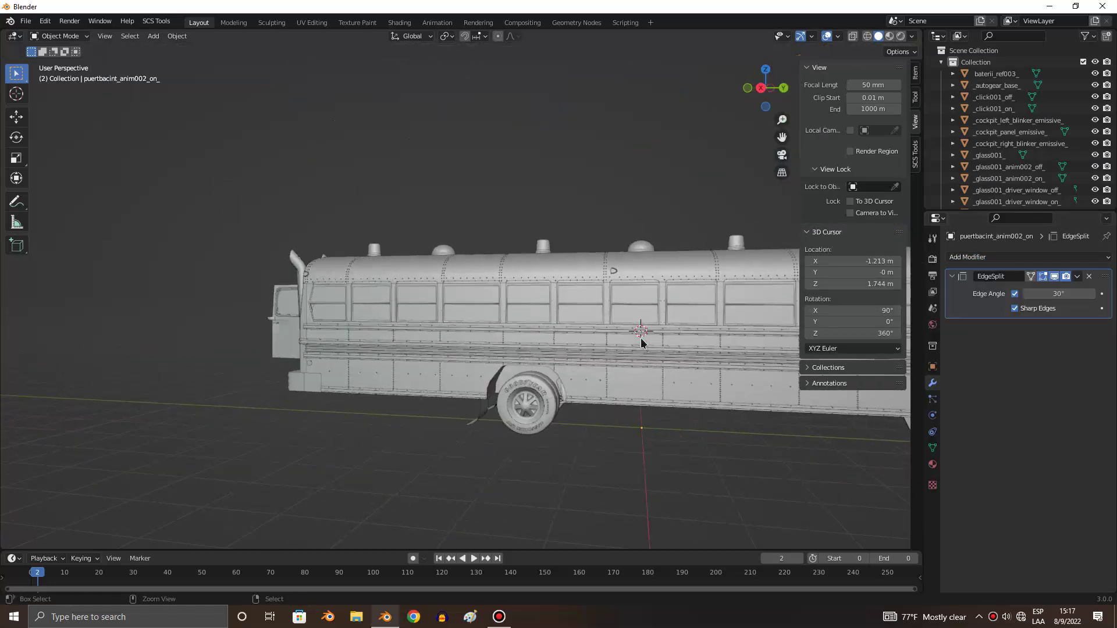
{"action": "scroll", "coordinate": [640, 337], "scroll_direction": "up", "scroll_amount": 5}
Step: Add an Edge Split modifier to the right door's window frame
{"action": "left_click", "coordinate": [500, 306]}
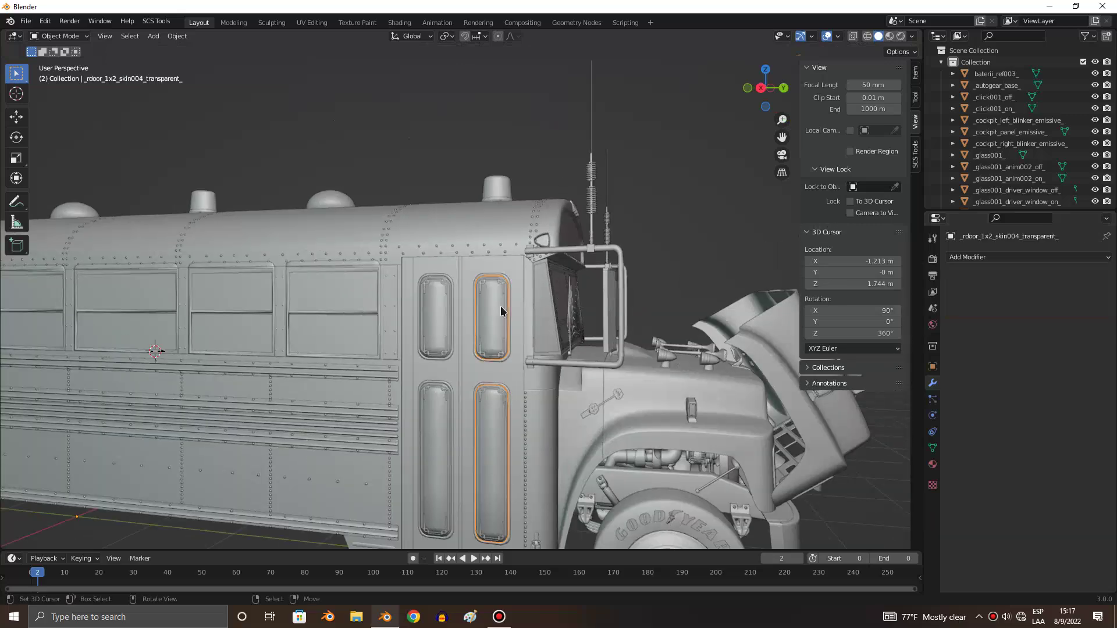
{"action": "left_click", "coordinate": [967, 256]}
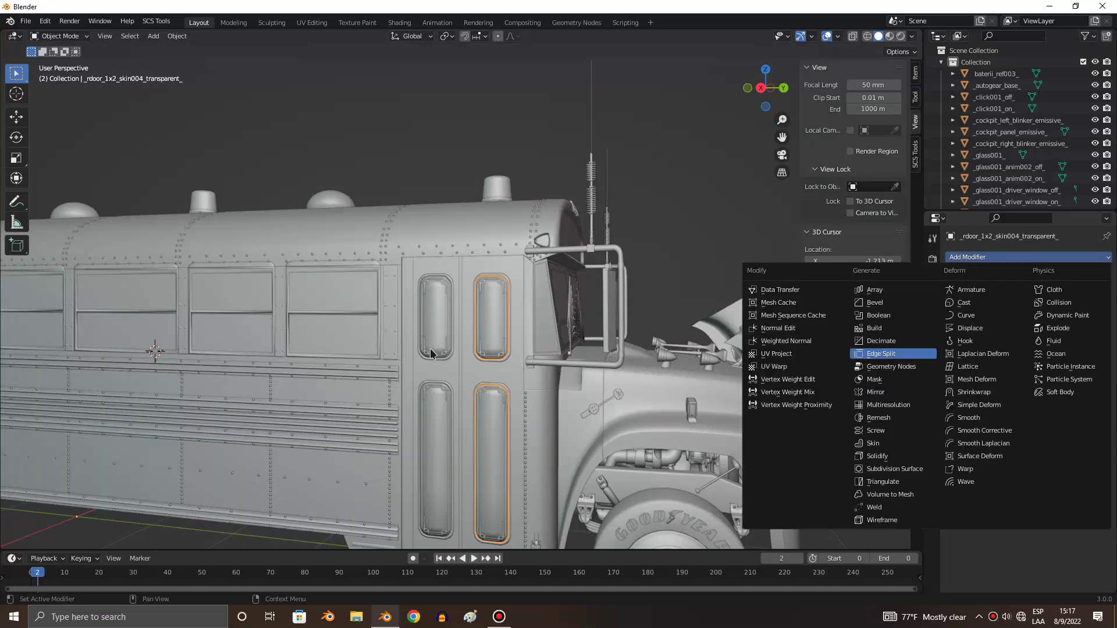
{"action": "key", "text": "Return"}
{"action": "scroll", "coordinate": [518, 318], "scroll_direction": "up", "scroll_amount": 3}
Step: Select the right door's window glass and give it an Edge Split modifier at 30°
{"action": "left_click", "coordinate": [538, 304]}
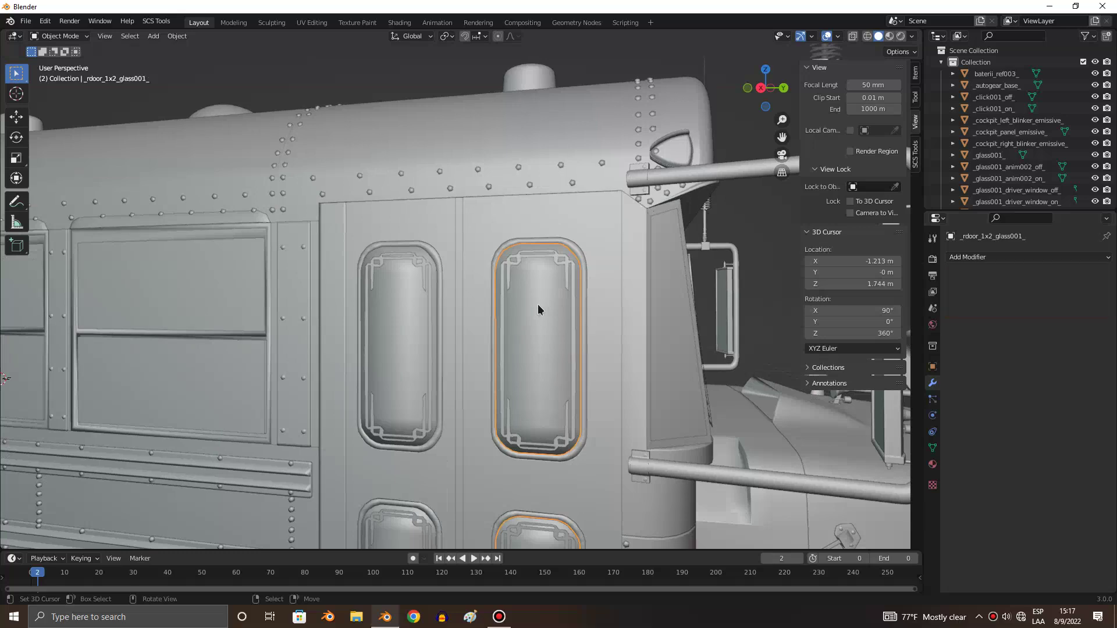
{"action": "left_click", "coordinate": [379, 326]}
{"action": "left_click", "coordinate": [967, 257]}
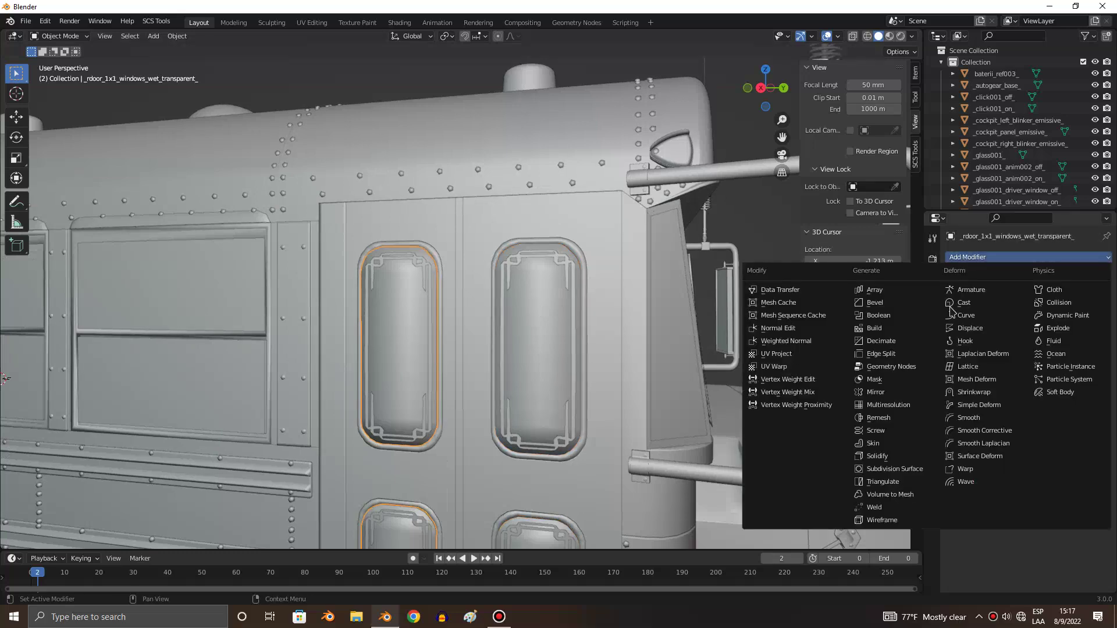
{"action": "left_click", "coordinate": [893, 353]}
{"action": "left_click", "coordinate": [444, 341]}
{"action": "left_click", "coordinate": [517, 332]}
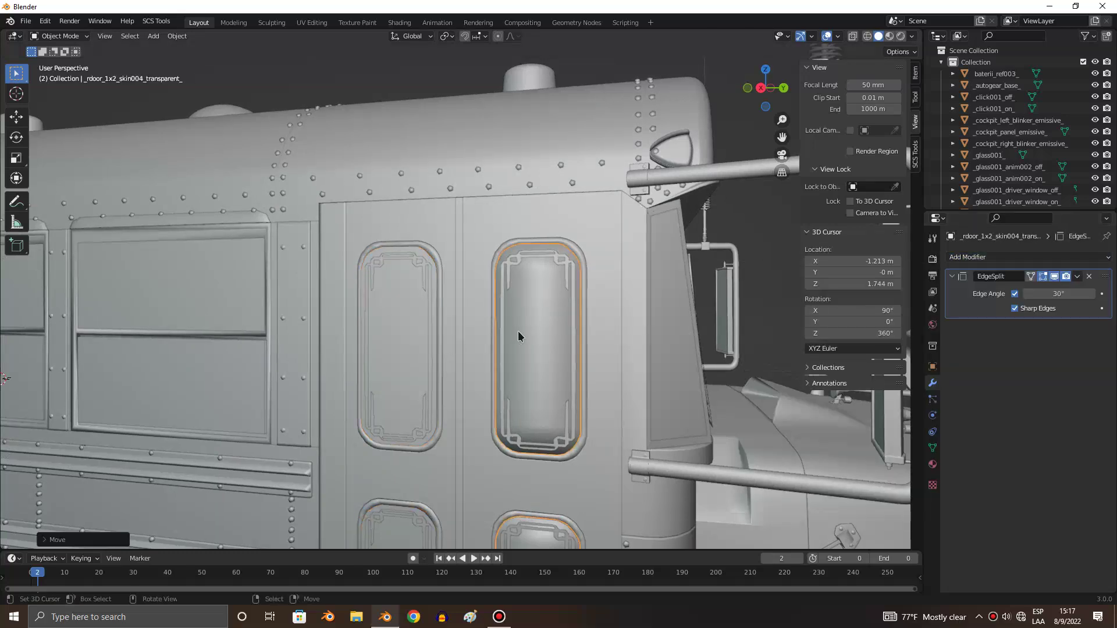
{"action": "left_click", "coordinate": [539, 330]}
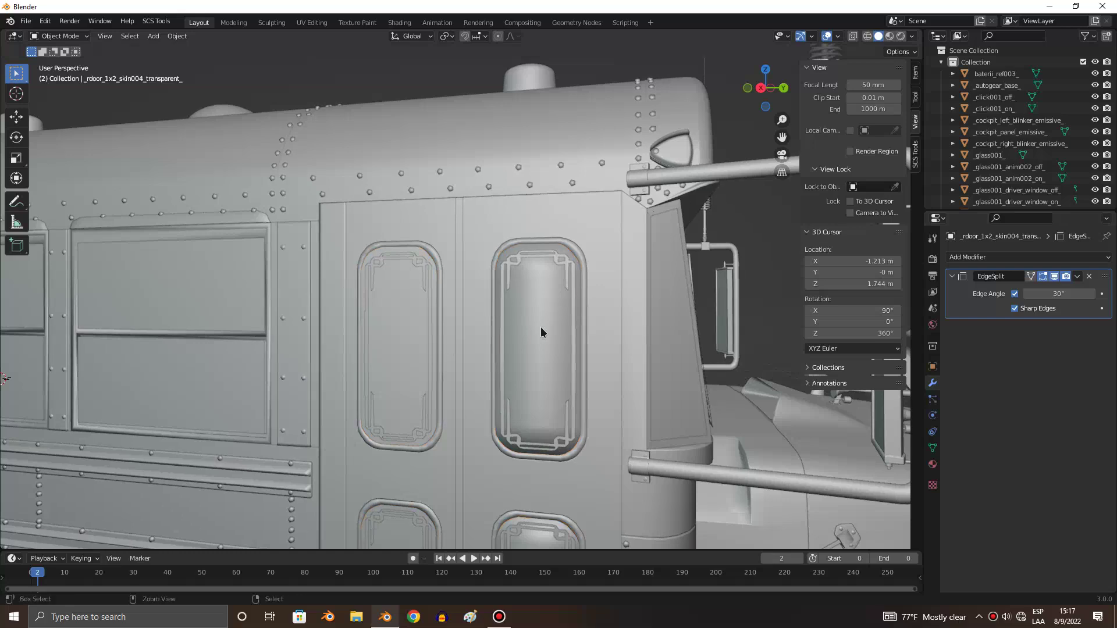
{"action": "left_click", "coordinate": [540, 326]}
{"action": "left_click", "coordinate": [967, 257]}
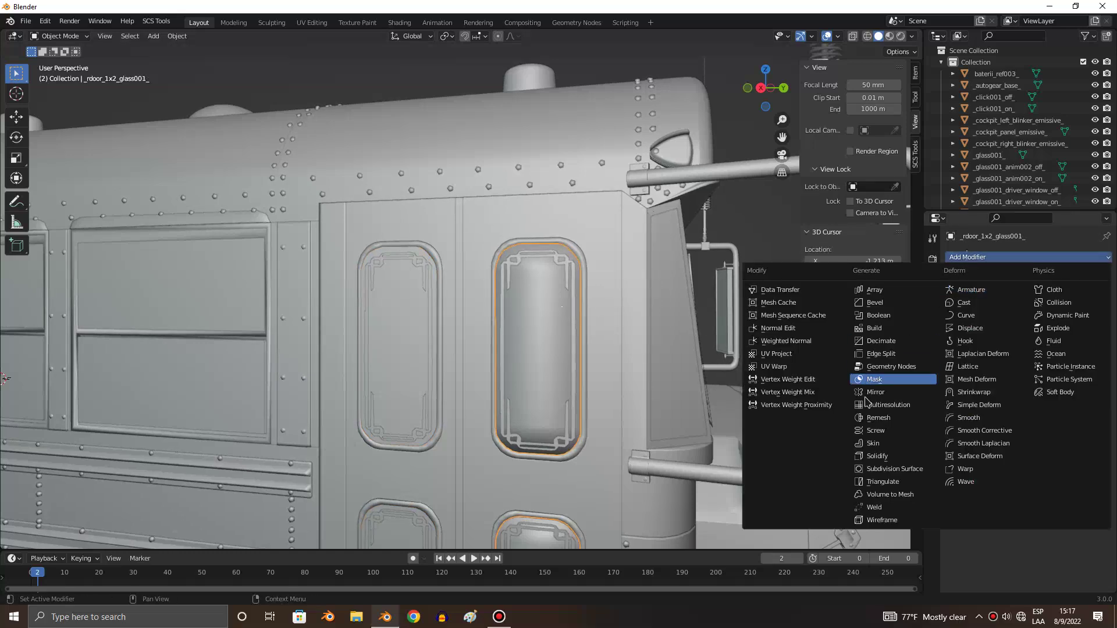
{"action": "left_click", "coordinate": [880, 353]}
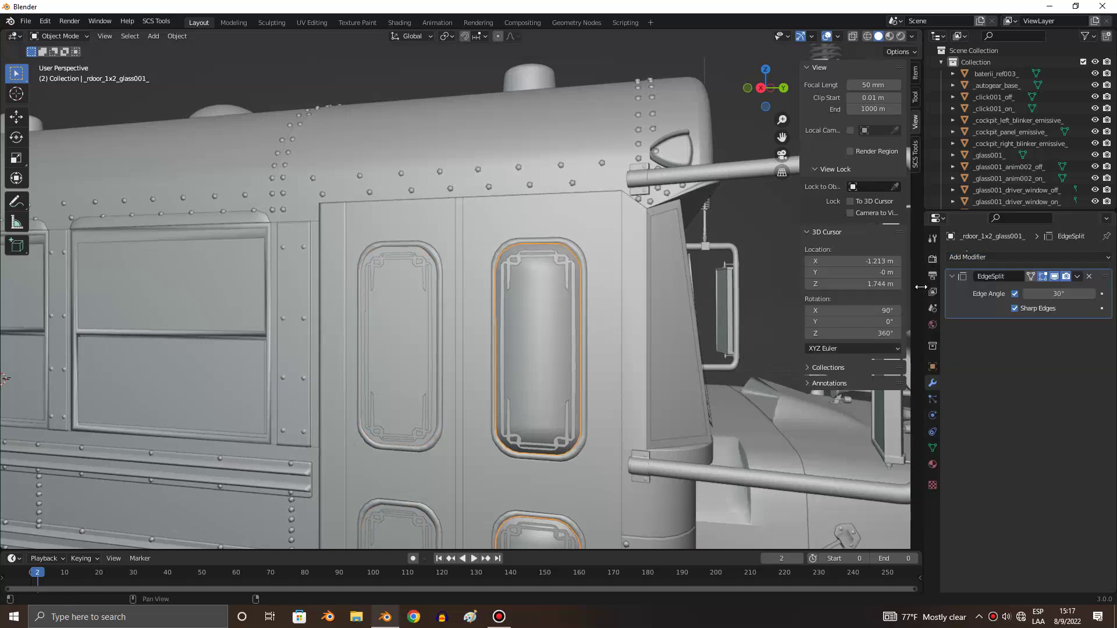
Step: Add an Edge Split modifier to the wet window glass object, then orbit toward the hood
{"action": "left_click", "coordinate": [573, 300]}
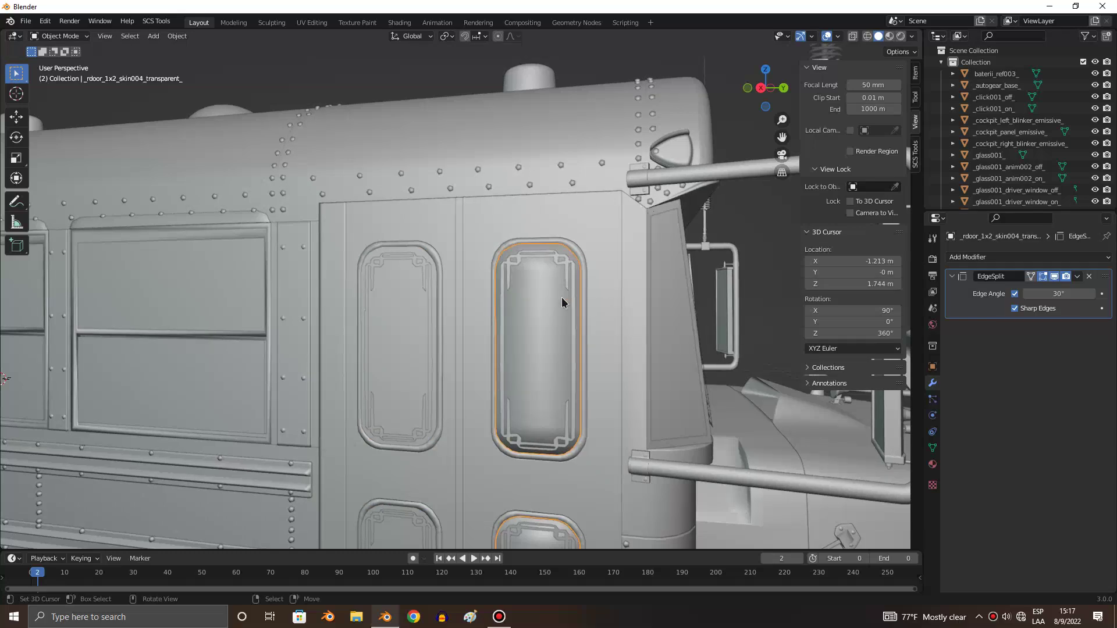
{"action": "left_click", "coordinate": [532, 304]}
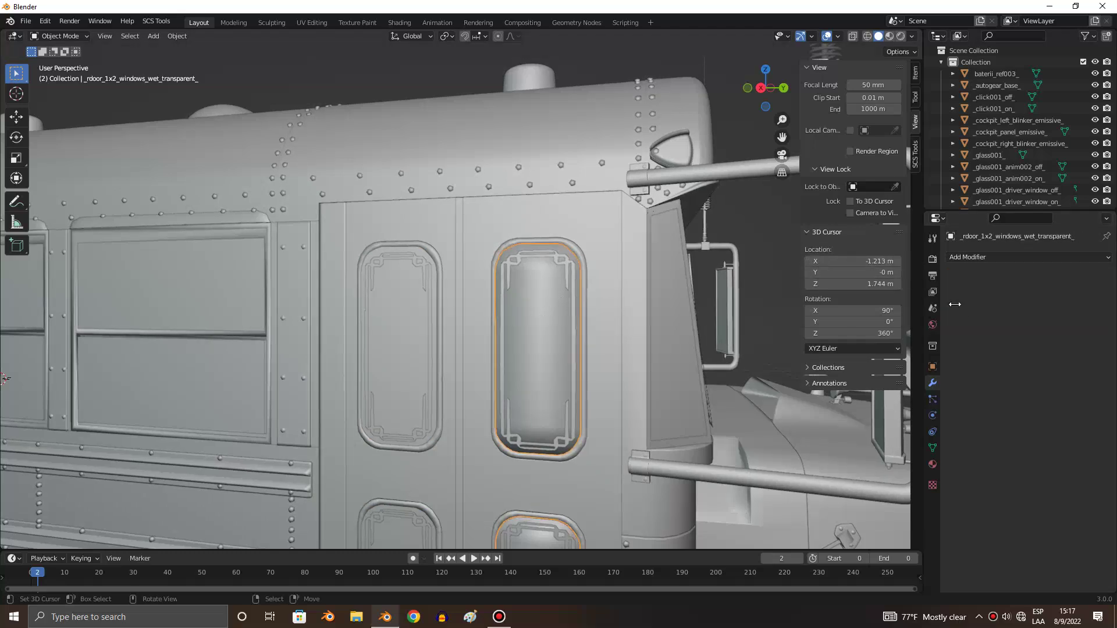
{"action": "left_click", "coordinate": [967, 257]}
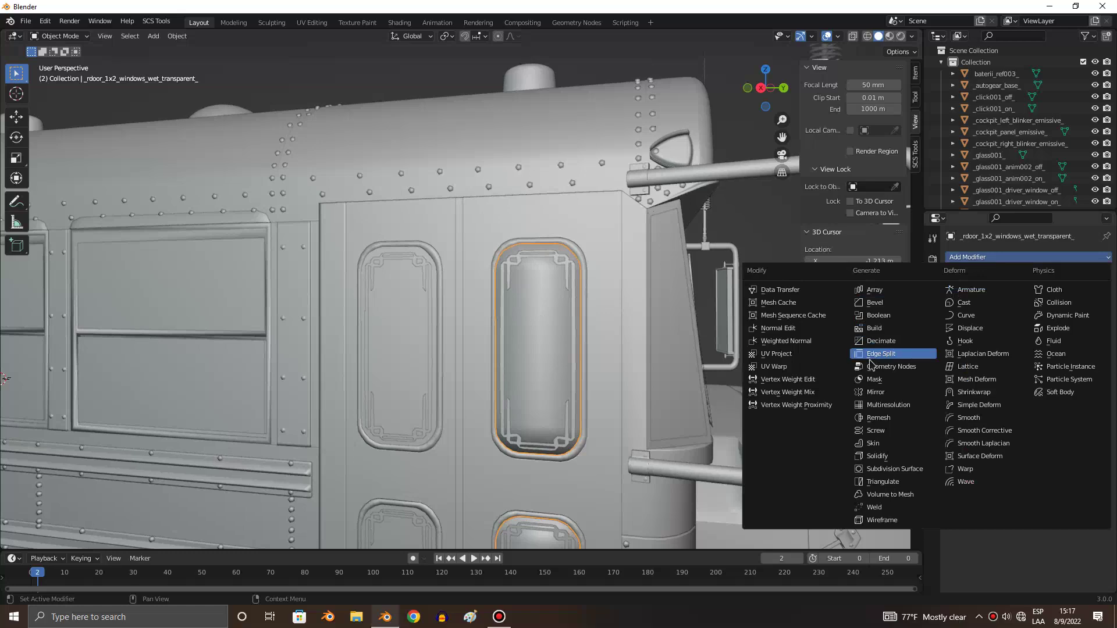
{"action": "key", "text": "Return"}
{"action": "middle_click_drag", "start_coordinate": [535, 350], "coordinate": [553, 344]}
{"action": "scroll", "coordinate": [553, 343], "scroll_direction": "down", "scroll_amount": 3}
{"action": "scroll", "coordinate": [553, 343], "scroll_direction": "up", "scroll_amount": 5}
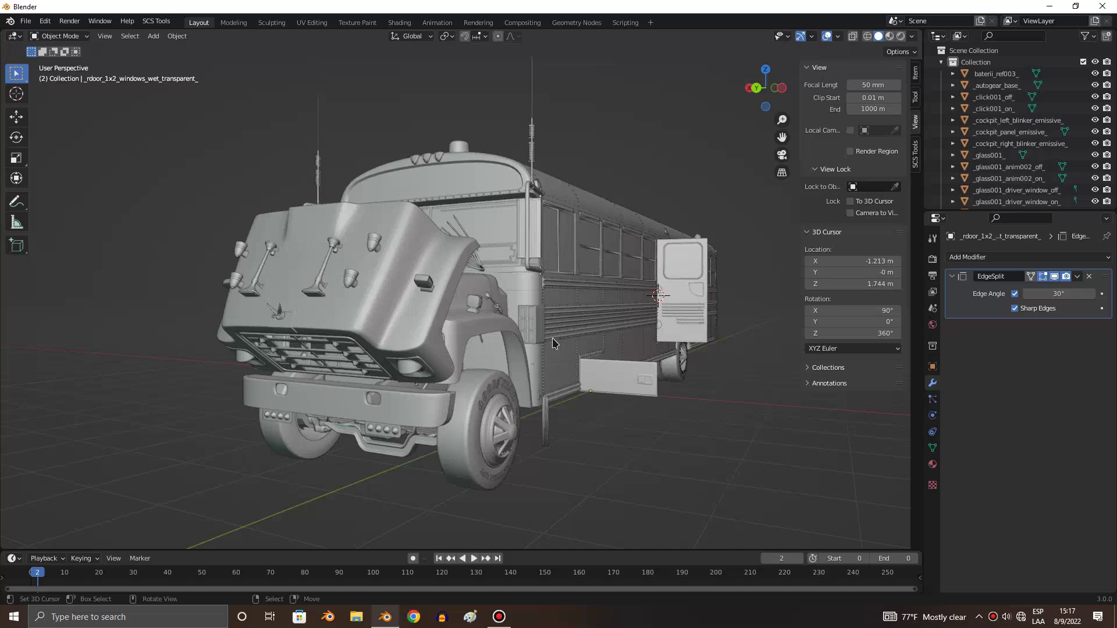
Step: Inspect the cab interior's steering wheel and driver's seat, then select the raised hood
{"action": "middle_click_drag", "start_coordinate": [497, 238], "coordinate": [498, 238]}
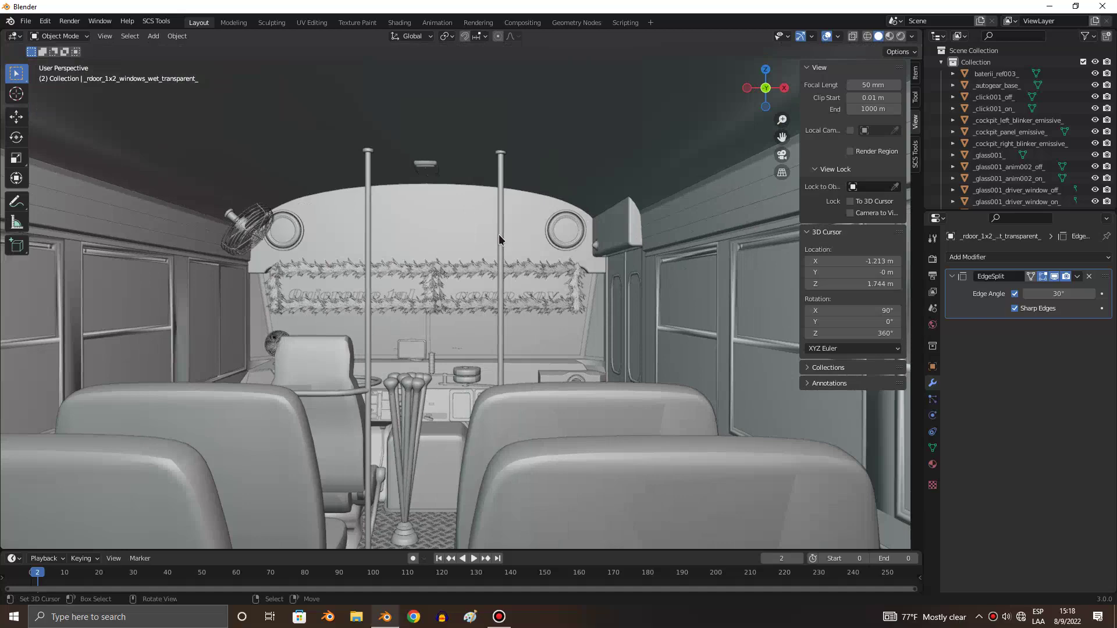
{"action": "scroll", "coordinate": [498, 235], "scroll_direction": "up", "scroll_amount": 2}
{"action": "scroll", "coordinate": [489, 212], "scroll_direction": "up", "scroll_amount": 2}
{"action": "scroll", "coordinate": [488, 212], "scroll_direction": "up", "scroll_amount": 2}
{"action": "scroll", "coordinate": [489, 210], "scroll_direction": "up", "scroll_amount": 2}
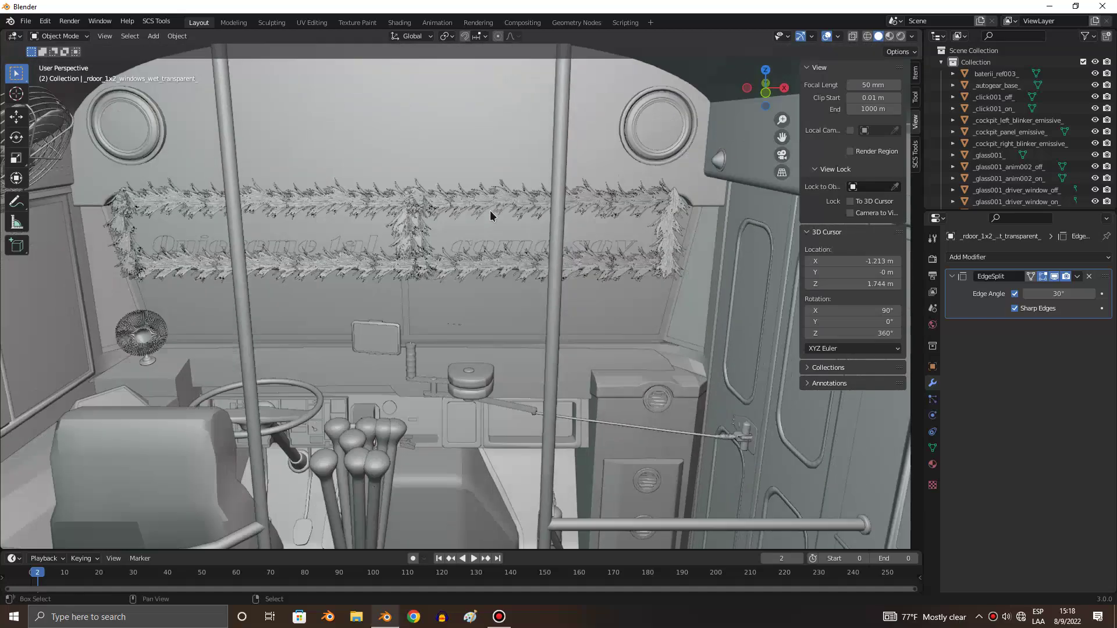
{"action": "middle_click_drag", "start_coordinate": [490, 210], "coordinate": [490, 210]}
{"action": "scroll", "coordinate": [490, 210], "scroll_direction": "down", "scroll_amount": 5}
{"action": "scroll", "coordinate": [451, 266], "scroll_direction": "down", "scroll_amount": 3}
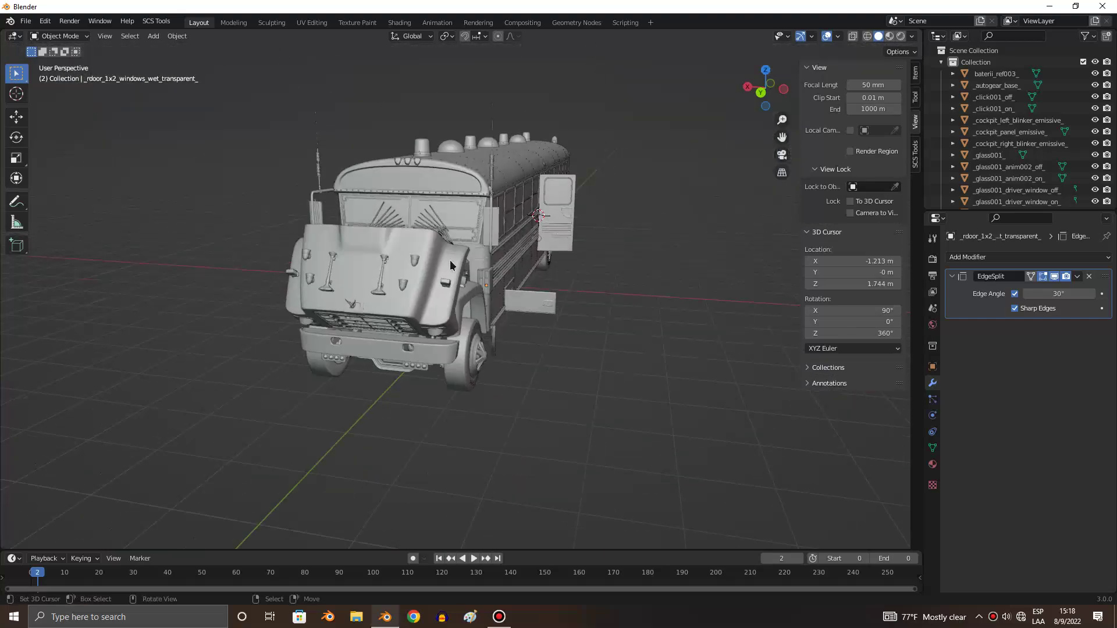
{"action": "left_click", "coordinate": [451, 265]}
{"action": "middle_click_drag", "start_coordinate": [450, 265], "coordinate": [558, 268]}
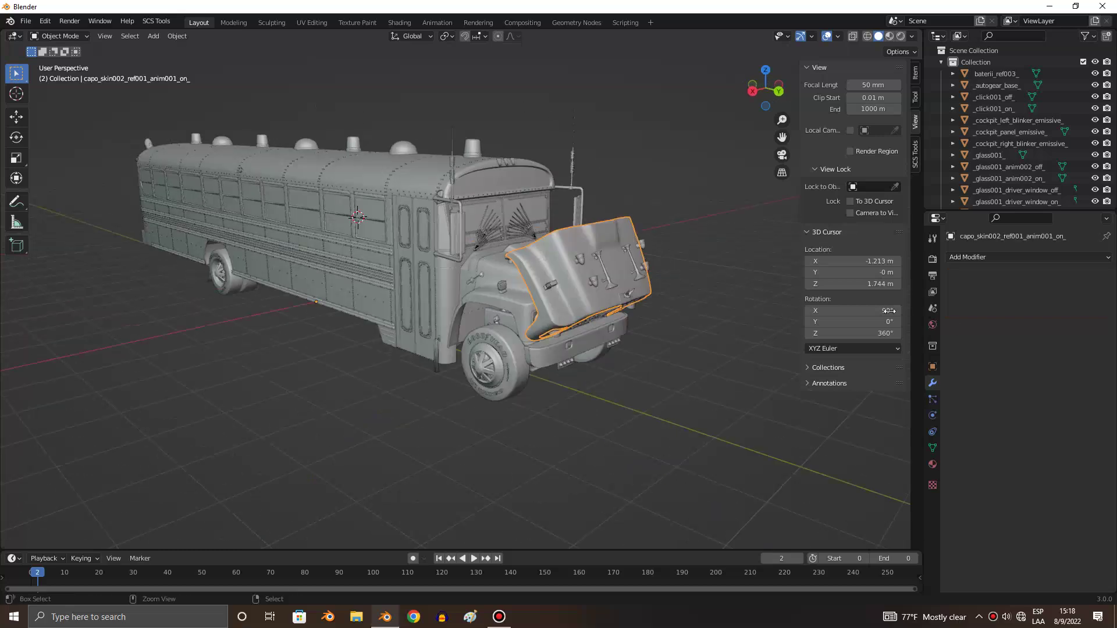
Step: Show the hood's capoCAPO material and look through its Principled BSDF settings
{"action": "left_click", "coordinate": [932, 367]}
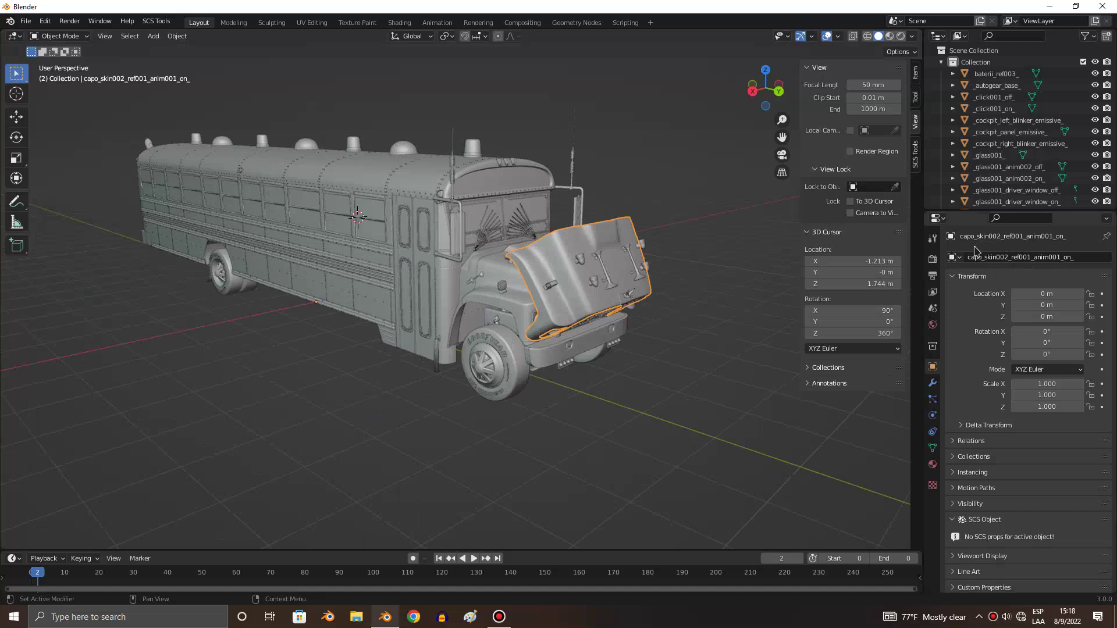
{"action": "scroll", "coordinate": [603, 253], "scroll_direction": "up", "scroll_amount": 1}
{"action": "scroll", "coordinate": [603, 252], "scroll_direction": "up", "scroll_amount": 2}
{"action": "scroll", "coordinate": [602, 252], "scroll_direction": "up", "scroll_amount": 2}
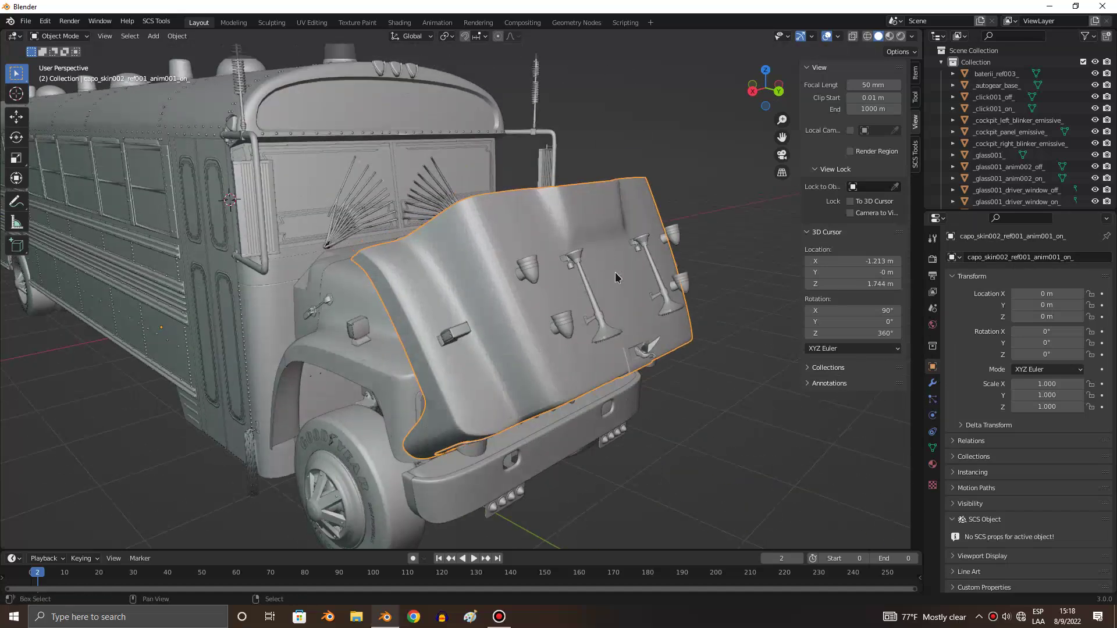
{"action": "left_click", "coordinate": [932, 465]}
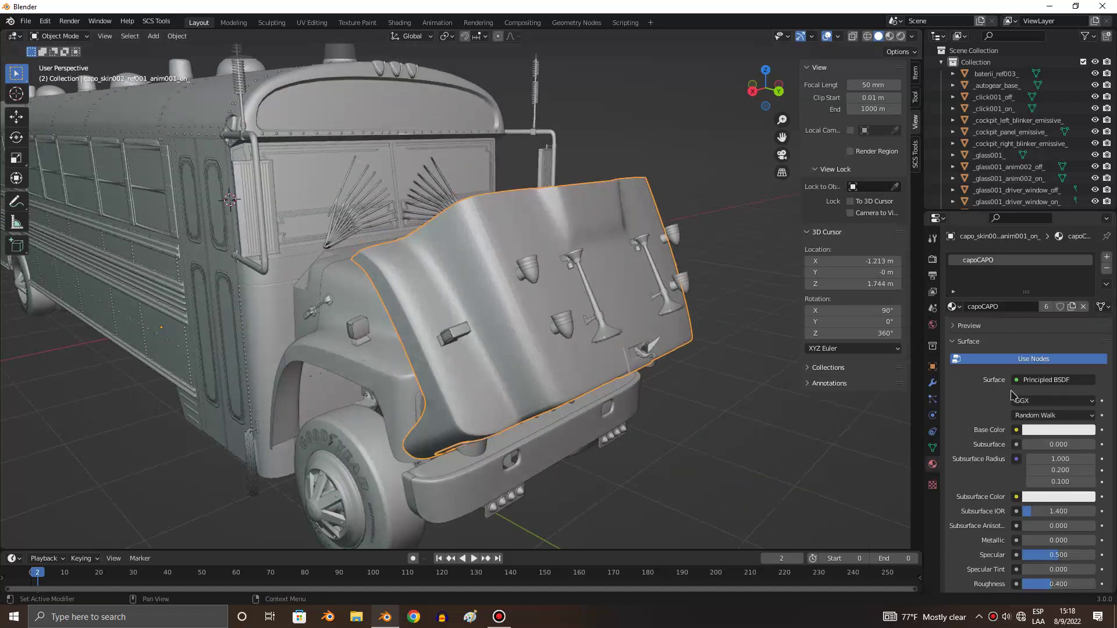
{"action": "scroll", "coordinate": [1010, 401], "scroll_direction": "down", "scroll_amount": 2}
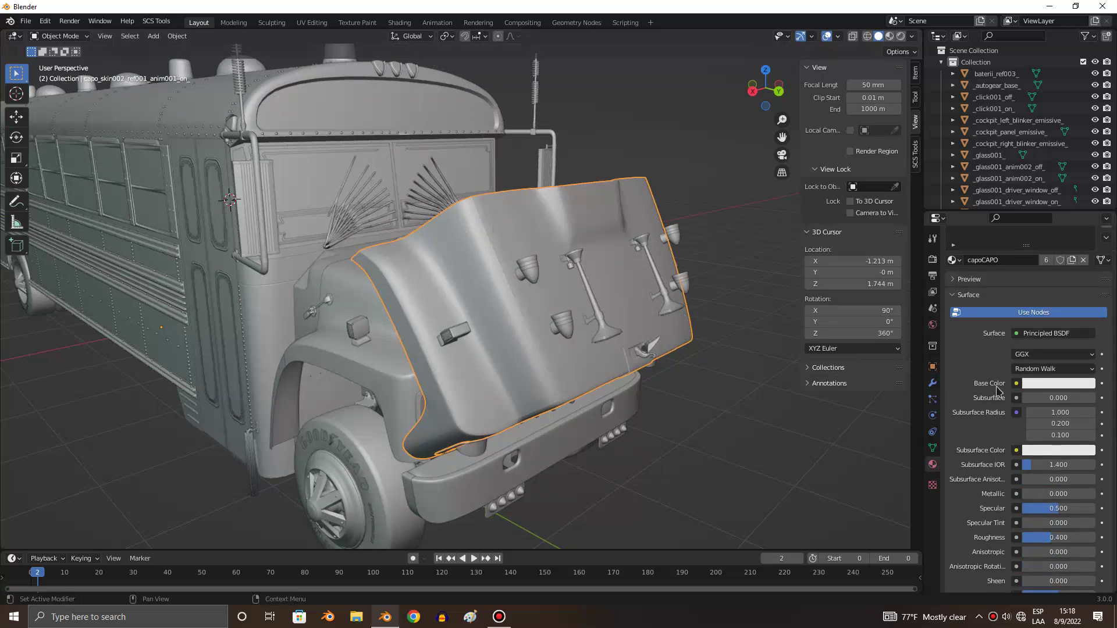
{"action": "scroll", "coordinate": [998, 387], "scroll_direction": "down", "scroll_amount": 7}
{"action": "scroll", "coordinate": [998, 387], "scroll_direction": "down", "scroll_amount": 7}
{"action": "scroll", "coordinate": [997, 387], "scroll_direction": "up", "scroll_amount": 6}
Step: Switch the viewport to Material Preview and pull back to see the whole bus
{"action": "left_click", "coordinate": [915, 96]}
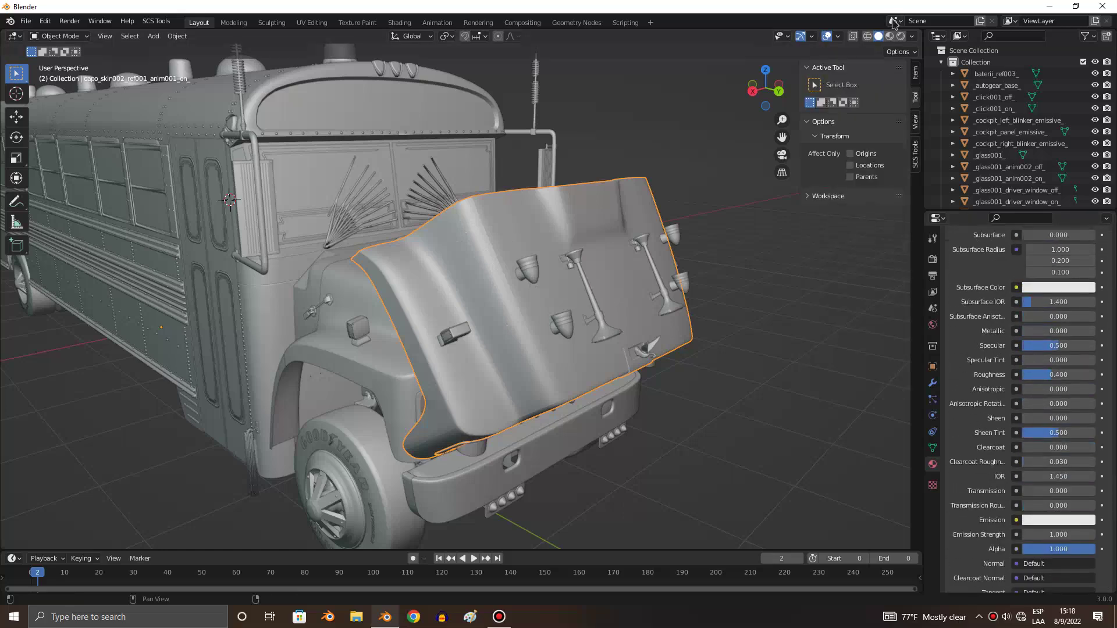
{"action": "left_click", "coordinate": [890, 38]}
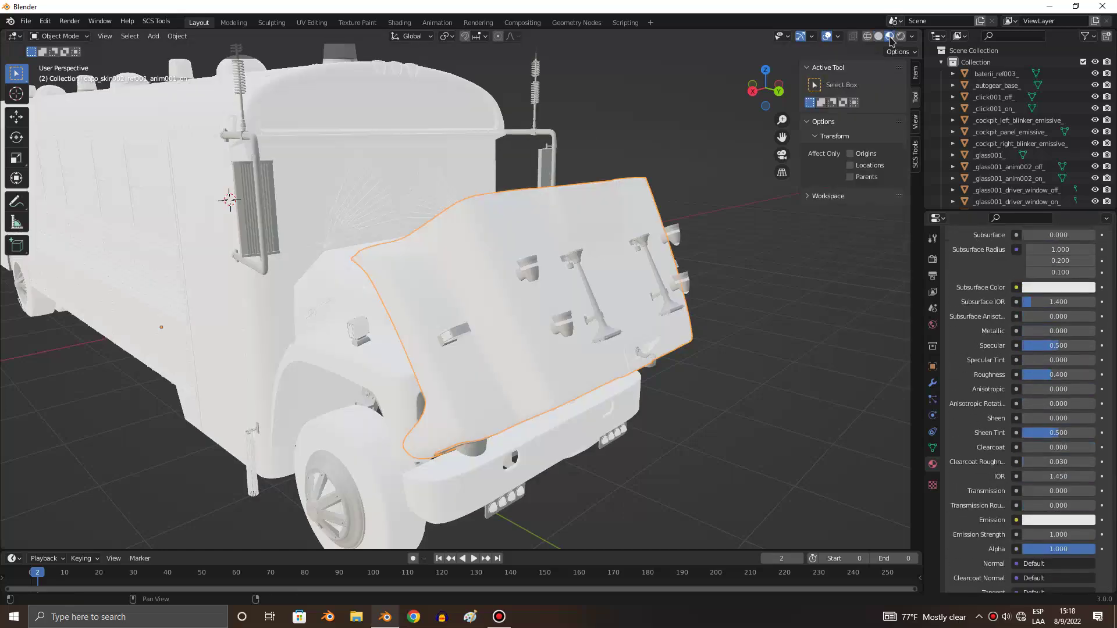
{"action": "middle_click_drag", "start_coordinate": [521, 224], "coordinate": [523, 222]}
{"action": "scroll", "coordinate": [523, 226], "scroll_direction": "up", "scroll_amount": 3}
{"action": "scroll", "coordinate": [522, 223], "scroll_direction": "down", "scroll_amount": 5}
{"action": "scroll", "coordinate": [524, 225], "scroll_direction": "up", "scroll_amount": 4}
Step: Toggle the hood between wireframe and solid, then turn Use Nodes off and back on
{"action": "key", "text": "z"}
{"action": "key", "text": "shift+z"}
{"action": "key", "text": "shift+z"}
{"action": "scroll", "coordinate": [524, 225], "scroll_direction": "up", "scroll_amount": 3}
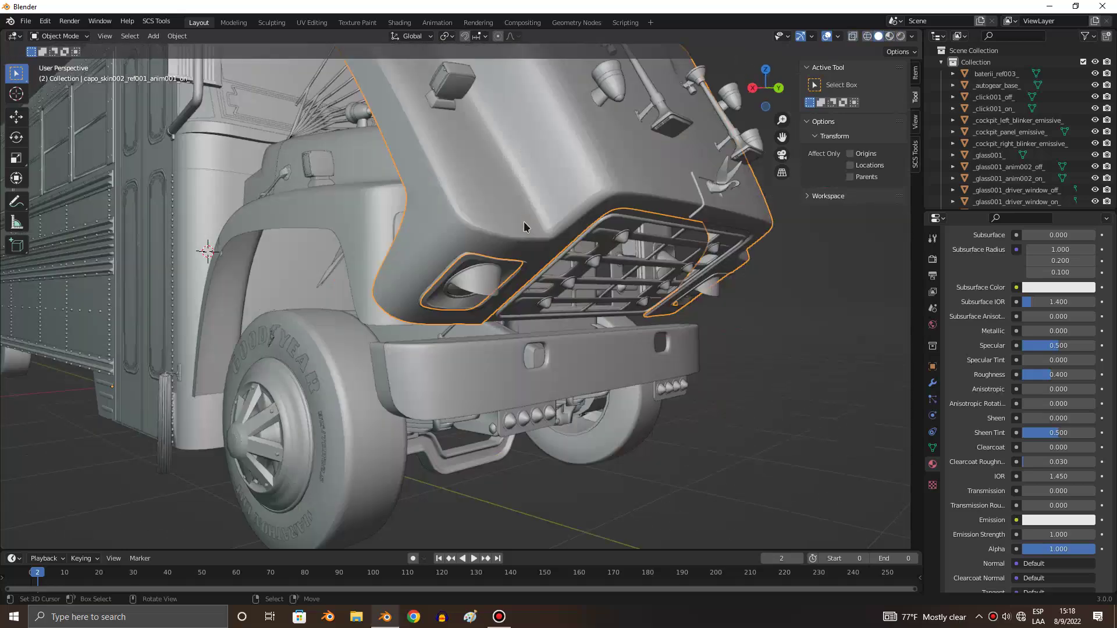
{"action": "scroll", "coordinate": [1026, 345], "scroll_direction": "up", "scroll_amount": 4}
{"action": "scroll", "coordinate": [1026, 345], "scroll_direction": "up", "scroll_amount": 4}
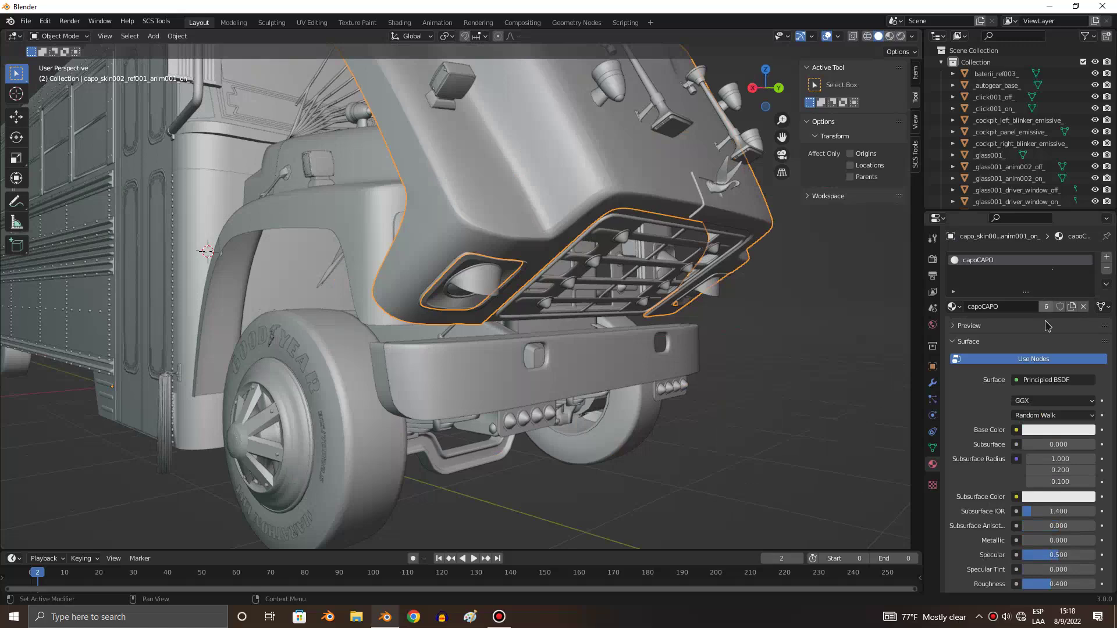
{"action": "left_click", "coordinate": [1026, 359]}
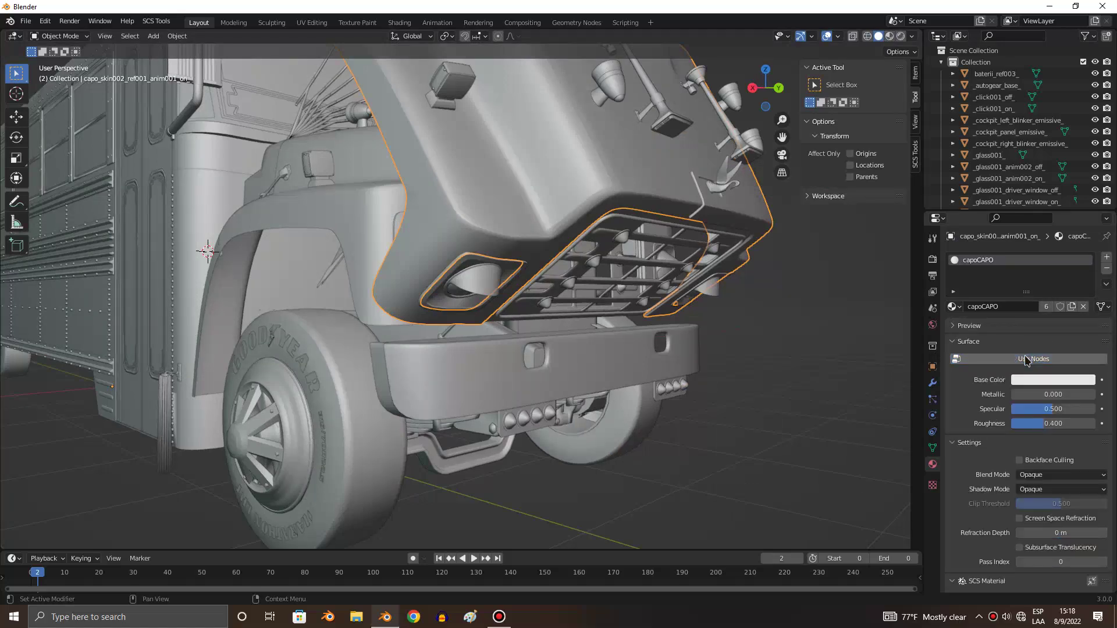
{"action": "left_click", "coordinate": [1032, 361]}
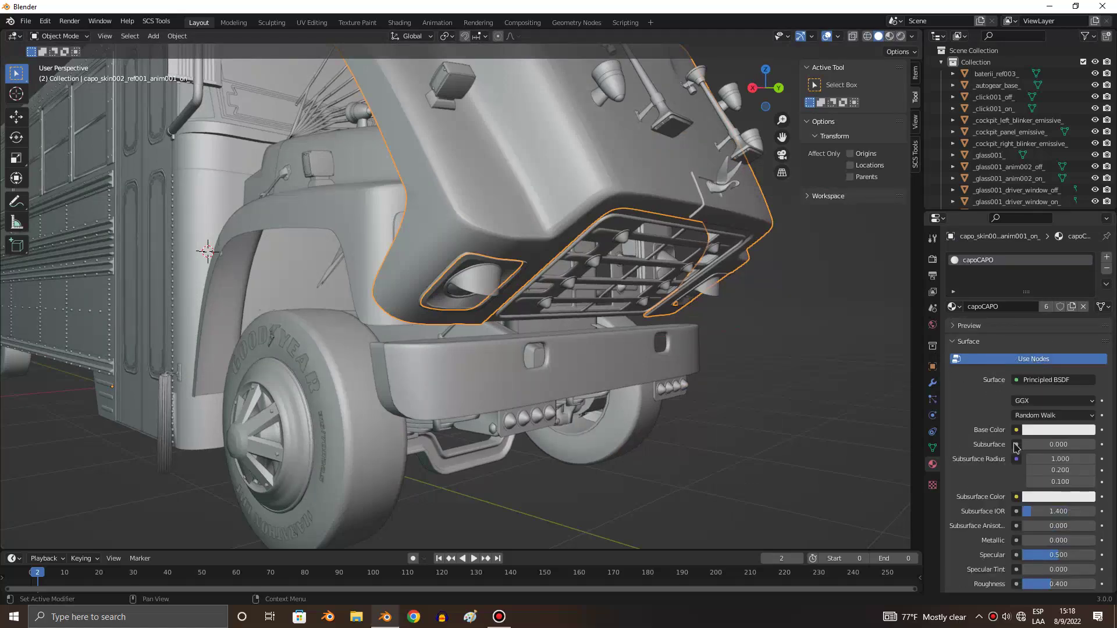
{"action": "scroll", "coordinate": [424, 314], "scroll_direction": "down", "scroll_amount": 3}
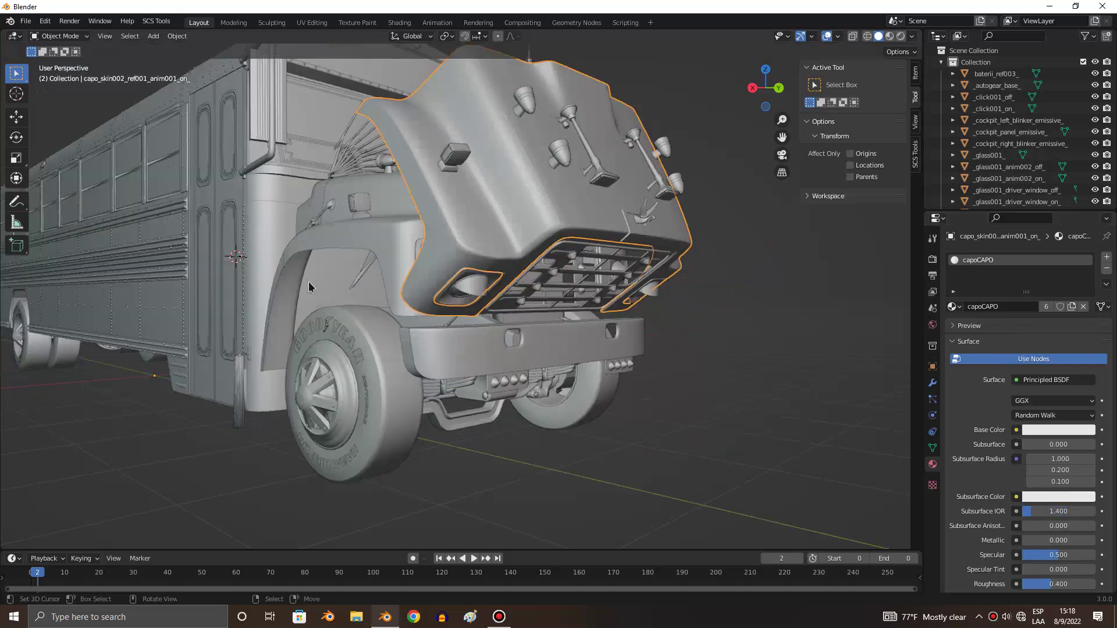
{"action": "scroll", "coordinate": [396, 285], "scroll_direction": "down", "scroll_amount": 3}
{"action": "middle_click_drag", "start_coordinate": [314, 252], "coordinate": [358, 252]}
{"action": "scroll", "coordinate": [359, 252], "scroll_direction": "up", "scroll_amount": 4}
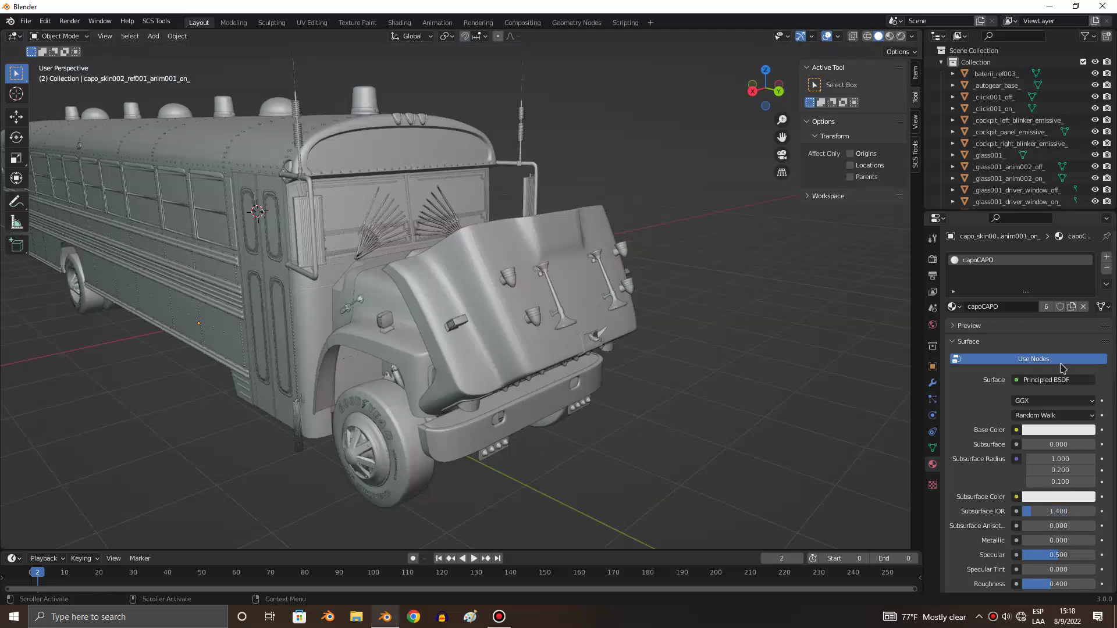
{"action": "left_click", "coordinate": [1018, 357]}
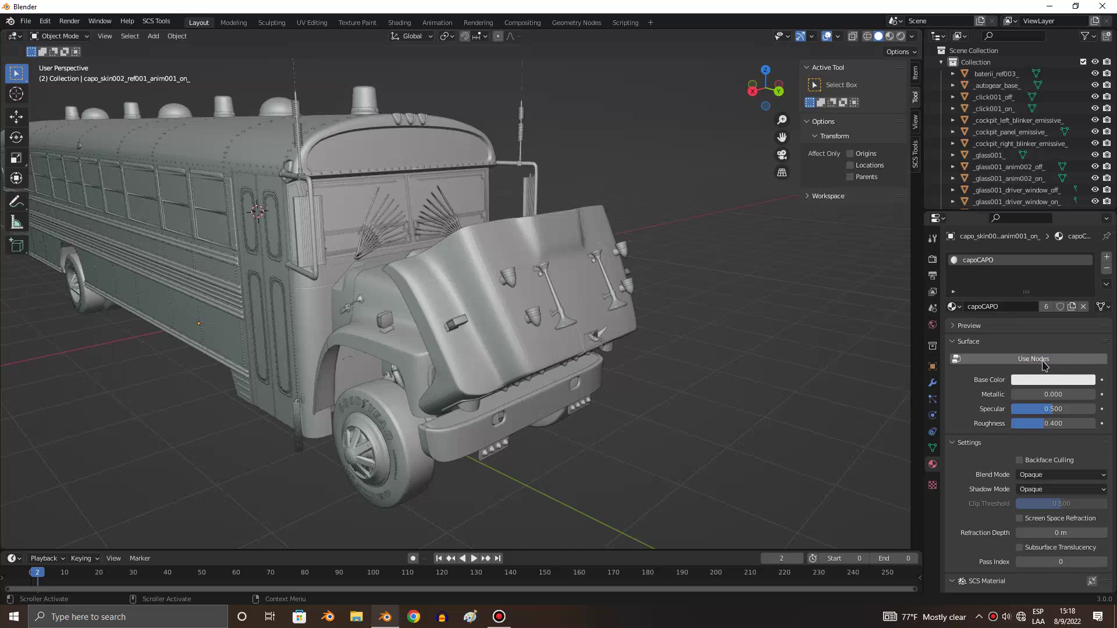
{"action": "left_click", "coordinate": [1042, 360]}
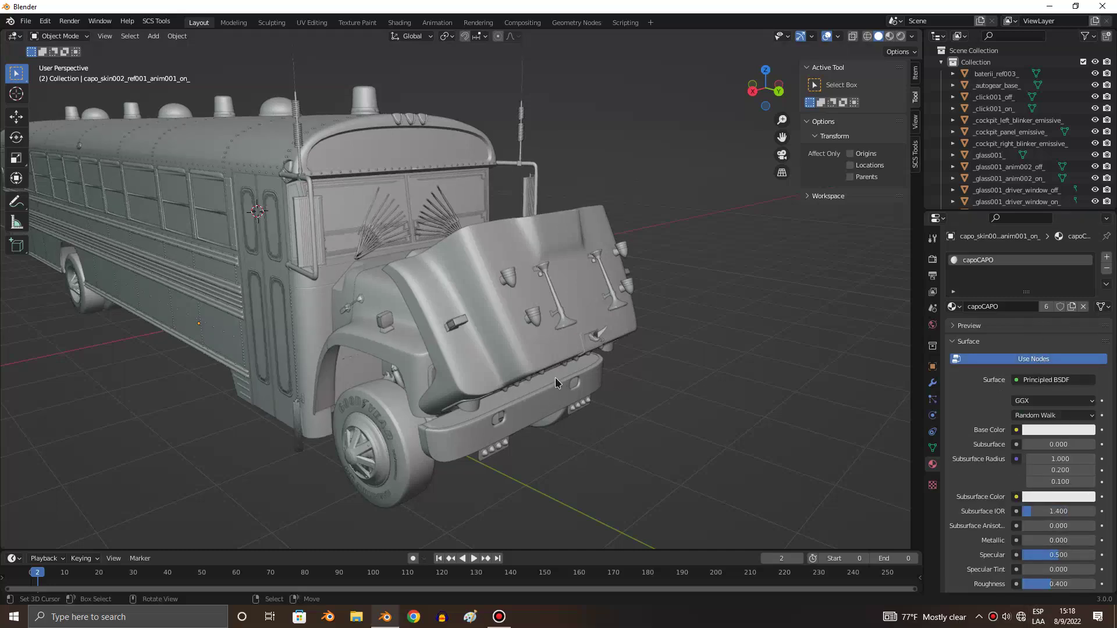
{"action": "middle_click_drag", "start_coordinate": [555, 378], "coordinate": [561, 367]}
{"action": "scroll", "coordinate": [561, 368], "scroll_direction": "down", "scroll_amount": 2}
{"action": "scroll", "coordinate": [561, 368], "scroll_direction": "up", "scroll_amount": 1}
{"action": "scroll", "coordinate": [561, 368], "scroll_direction": "up", "scroll_amount": 2}
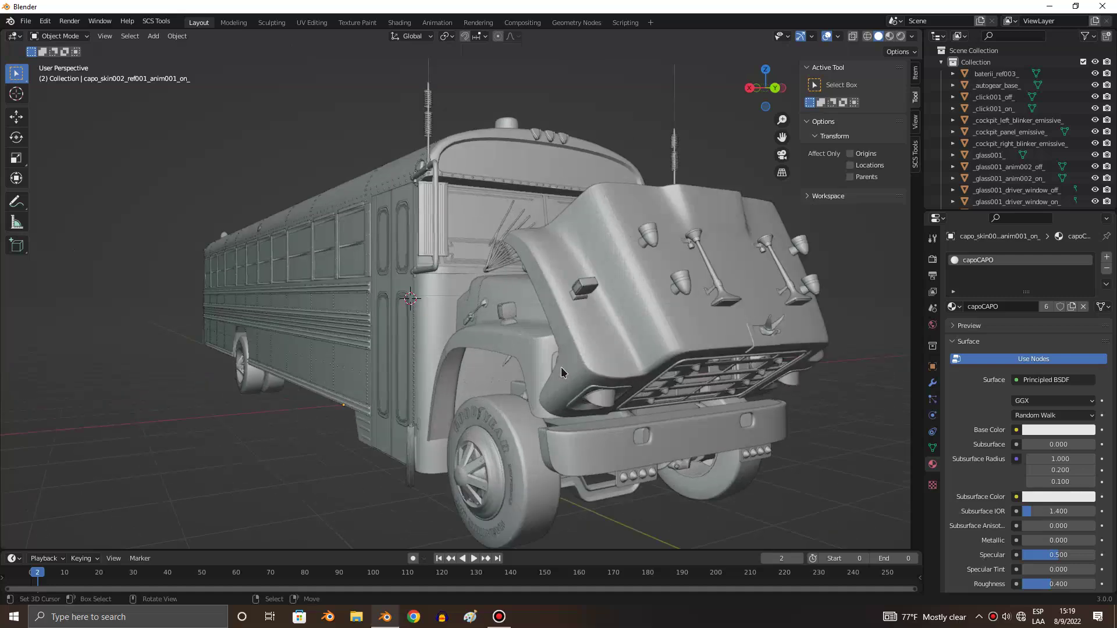
{"action": "middle_click_drag", "start_coordinate": [561, 372], "coordinate": [561, 372]}
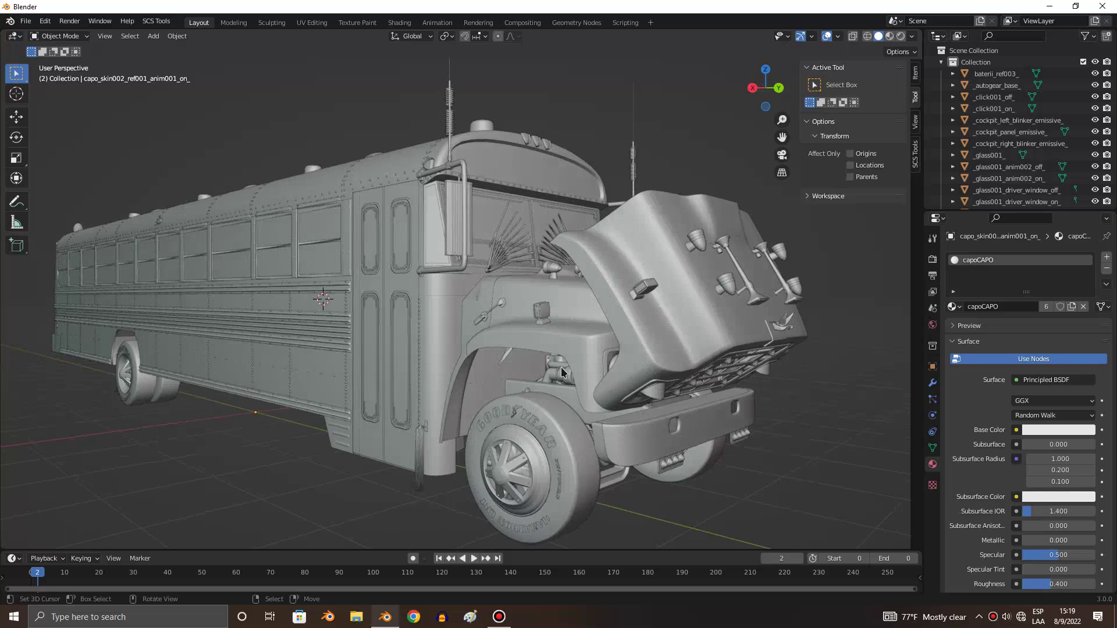
{"action": "scroll", "coordinate": [580, 327], "scroll_direction": "up", "scroll_amount": 5}
{"action": "scroll", "coordinate": [525, 302], "scroll_direction": "up", "scroll_amount": 3}
{"action": "middle_click_drag", "start_coordinate": [524, 302], "coordinate": [524, 302]}
{"action": "scroll", "coordinate": [526, 306], "scroll_direction": "down", "scroll_amount": 2}
{"action": "scroll", "coordinate": [525, 302], "scroll_direction": "down", "scroll_amount": 6}
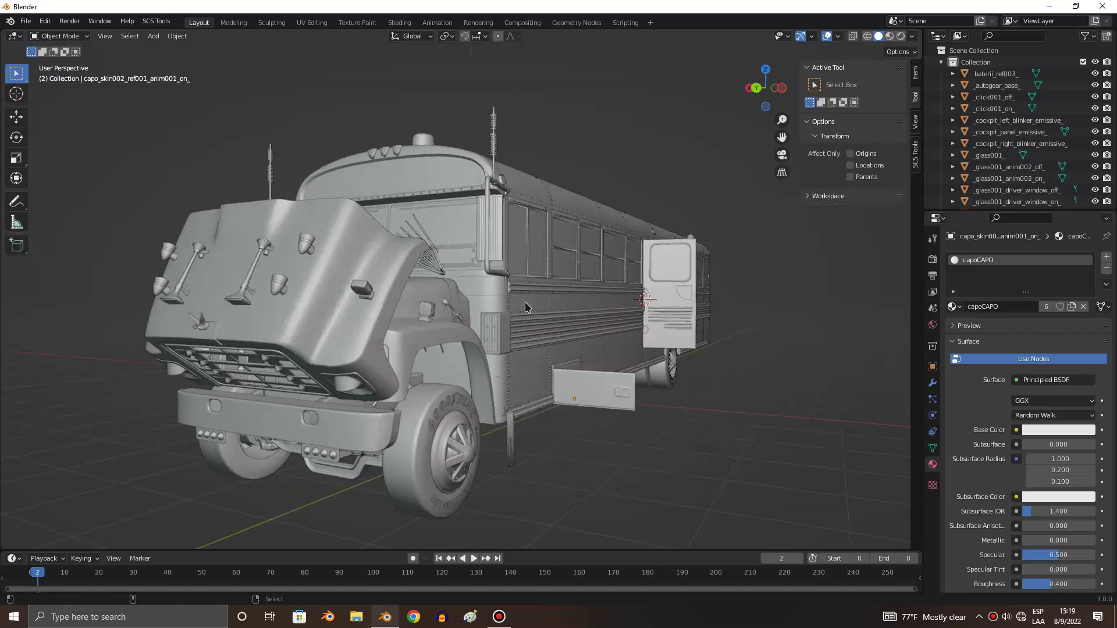